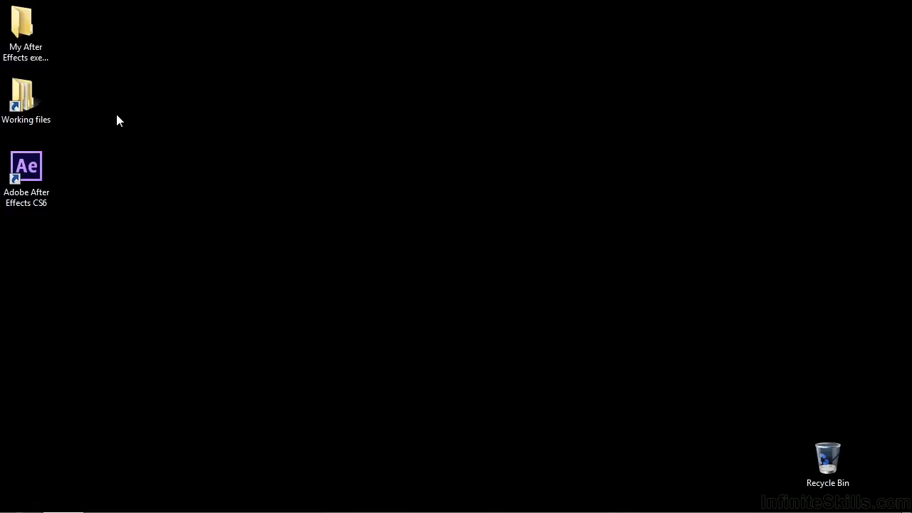
- Open the project 1104-effects-styles.aep from the After Effects projects folder inside Working files
double_click(22, 96)
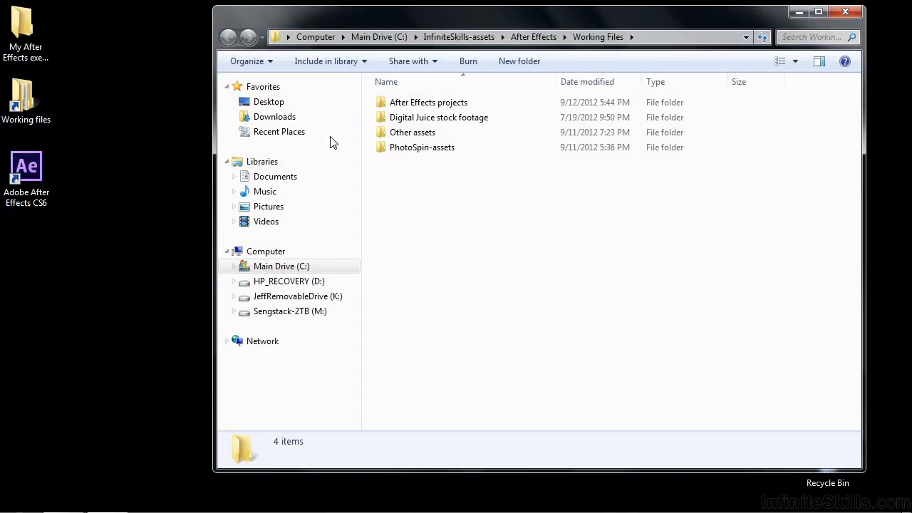
double_click(406, 104)
scroll(435, 234, "down", 3)
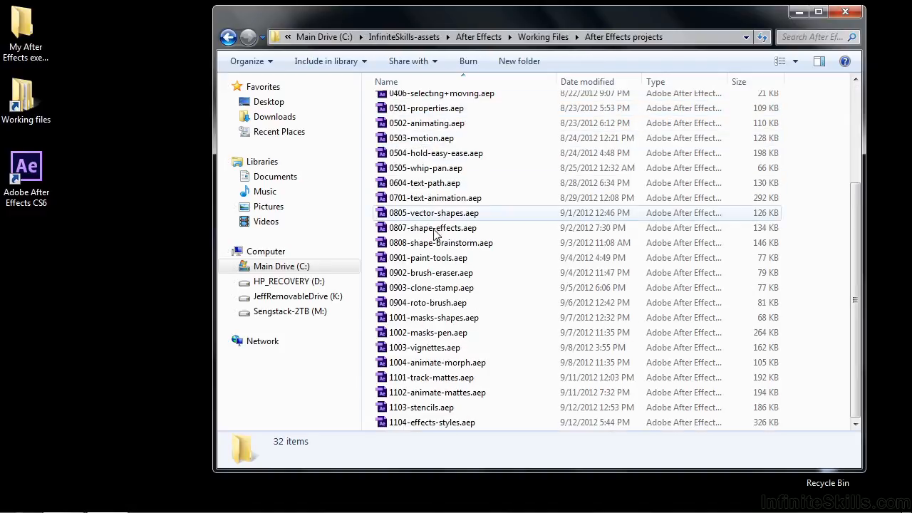
double_click(426, 423)
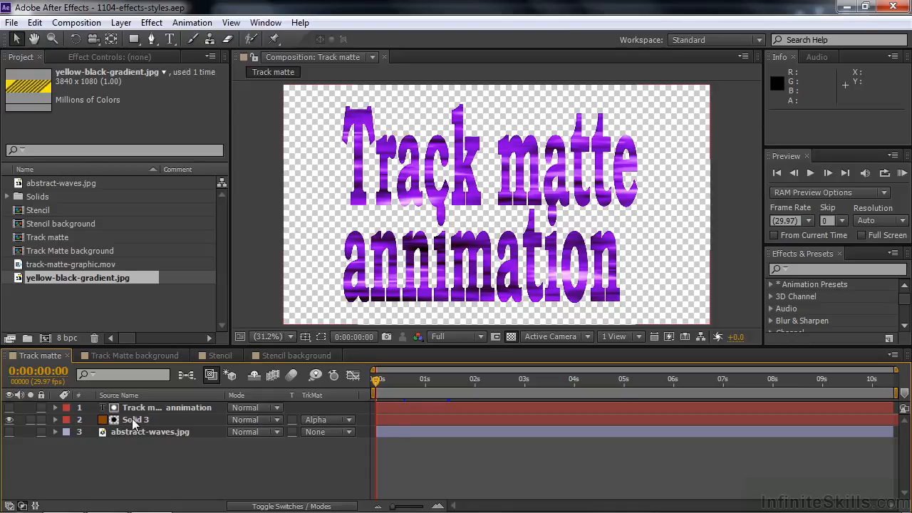
mouse_move(378, 385)
left_mouse_down()
mouse_move(416, 382)
mouse_move(368, 385)
left_mouse_up()
left_click(148, 408)
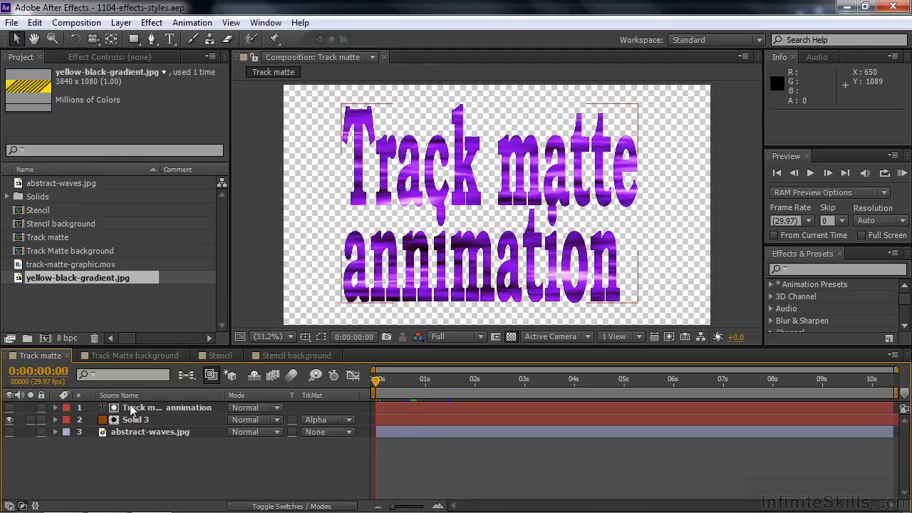
left_click(120, 438)
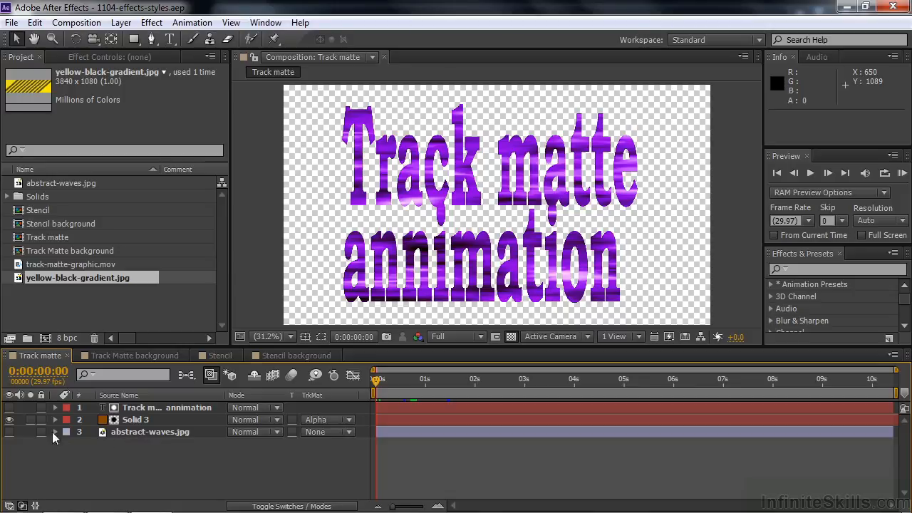
left_click(10, 431)
left_click(10, 431)
- Search the effects and presets for drop s
left_click(790, 268)
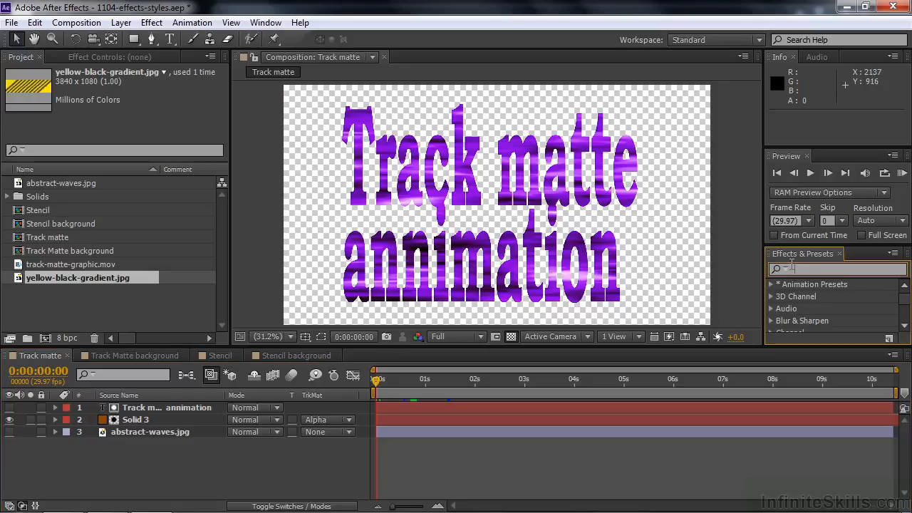
type("drop s")
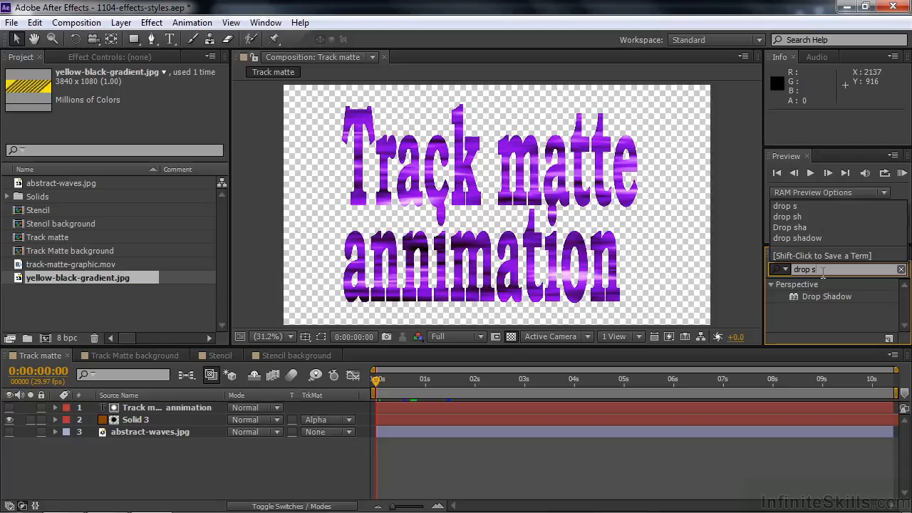
key("Return")
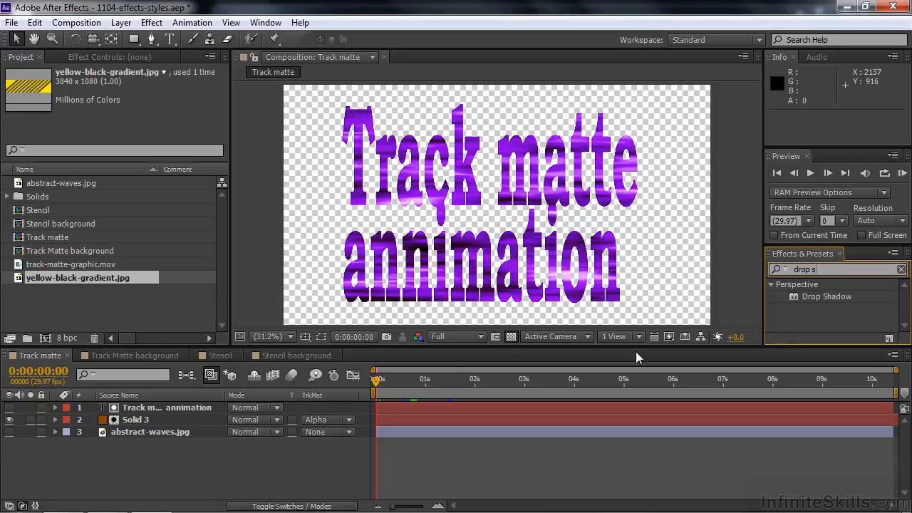
- Try Drop Shadow on the Track matte animation text layer with a distance of 70, then delete the effect
left_click(165, 407)
left_click(117, 420)
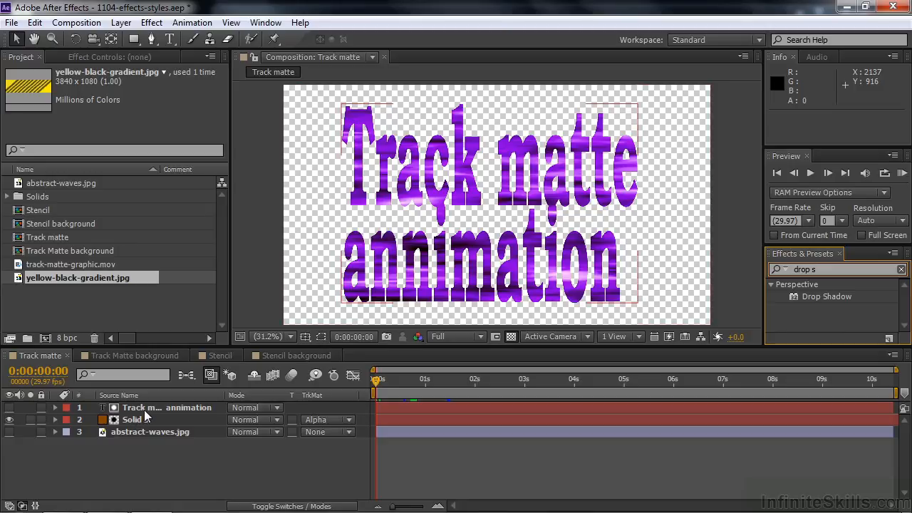
left_click_drag(795, 294, 396, 409)
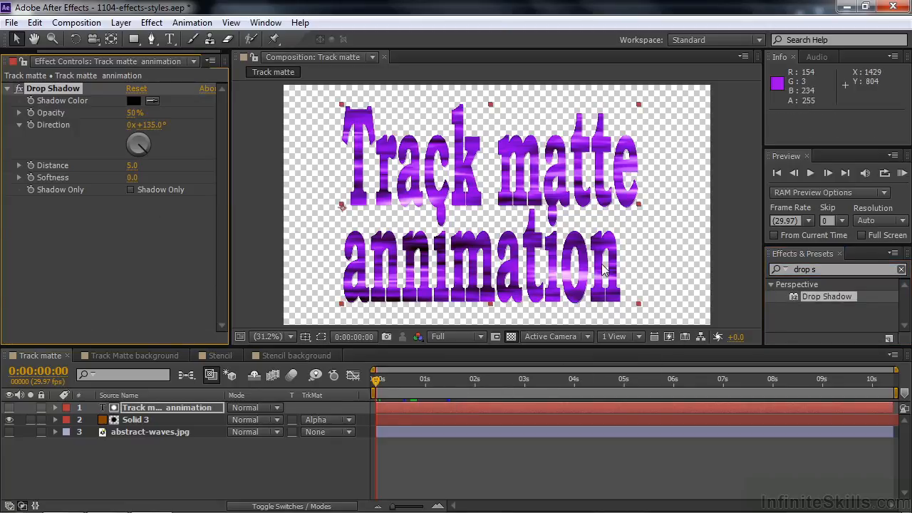
left_click_drag(131, 171, 220, 190)
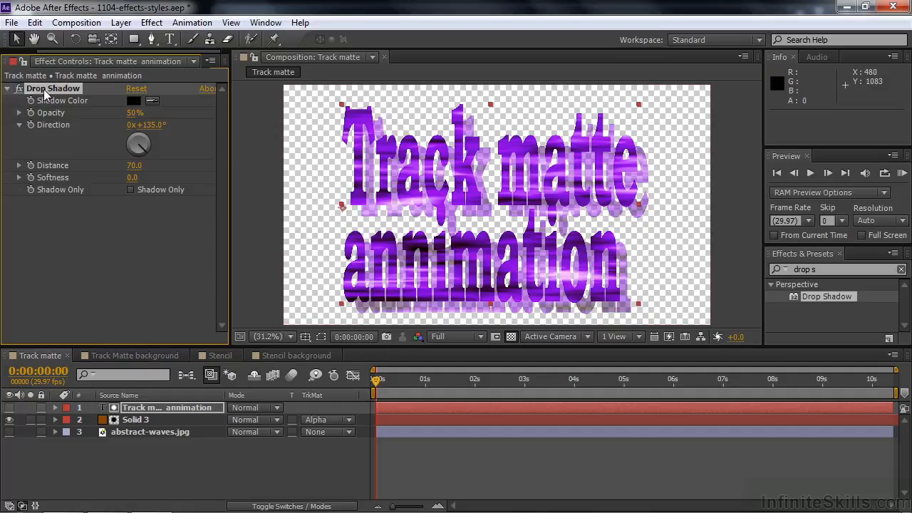
key("Delete")
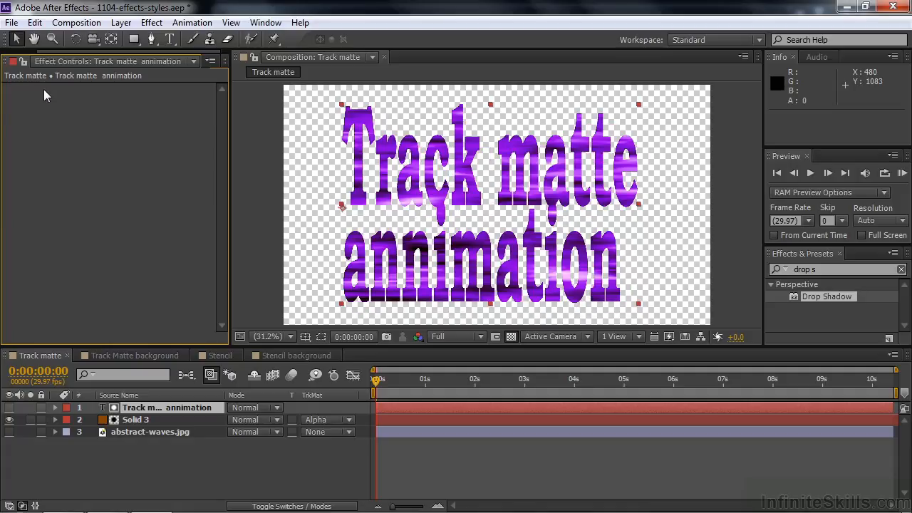
- Try Drop Shadow on Solid 3 with a distance of 158, then delete the effect
left_click(136, 423)
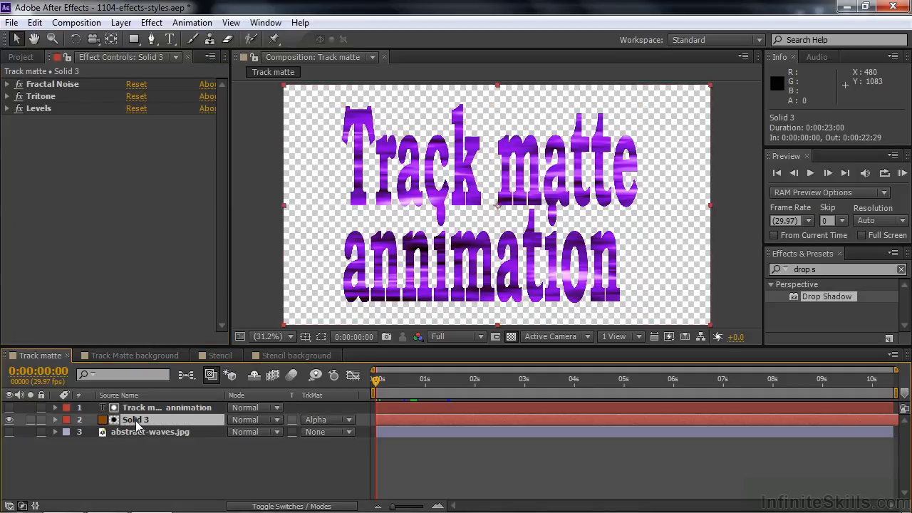
left_click_drag(794, 297, 459, 422)
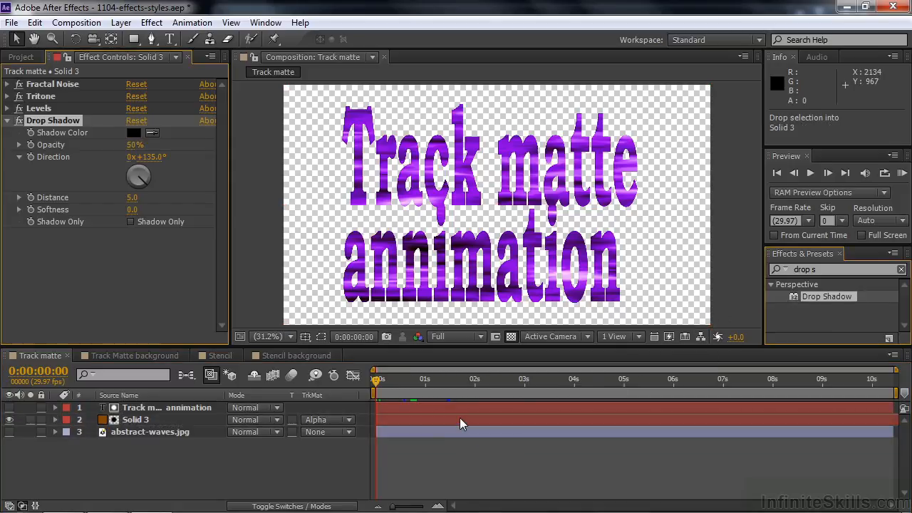
left_click_drag(133, 205, 380, 265)
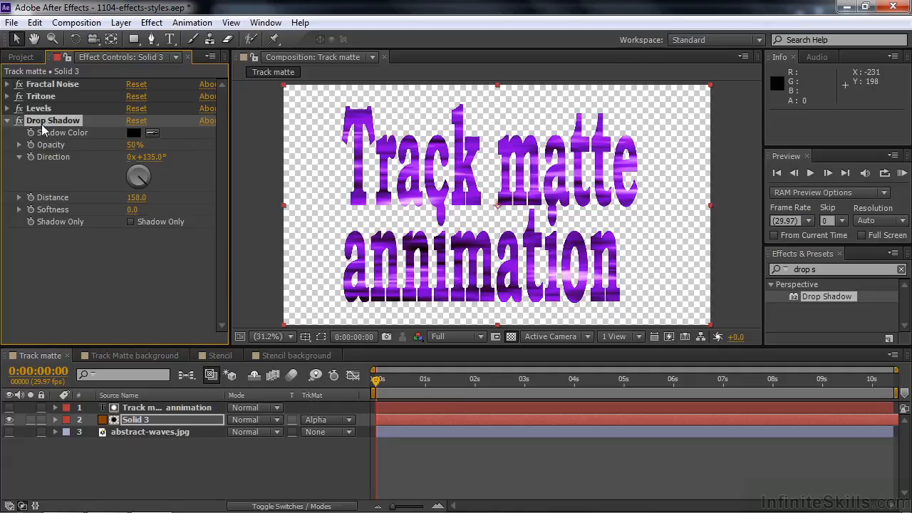
key("Delete")
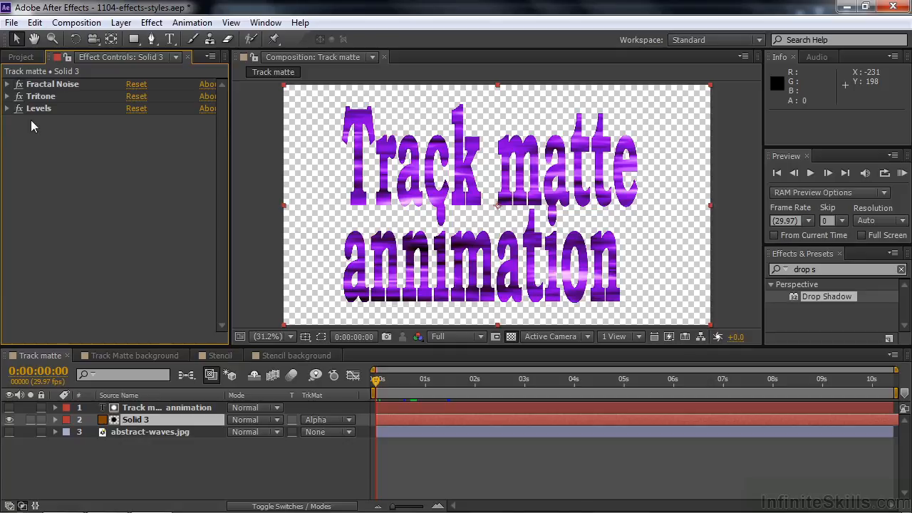
- Open the Track Matte background composition and nest the Track matte composition into it
left_click(19, 58)
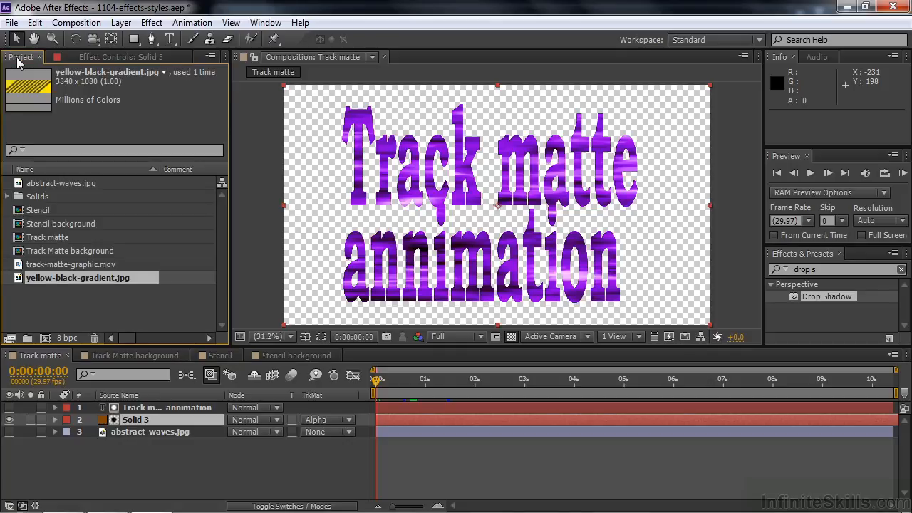
left_click(119, 356)
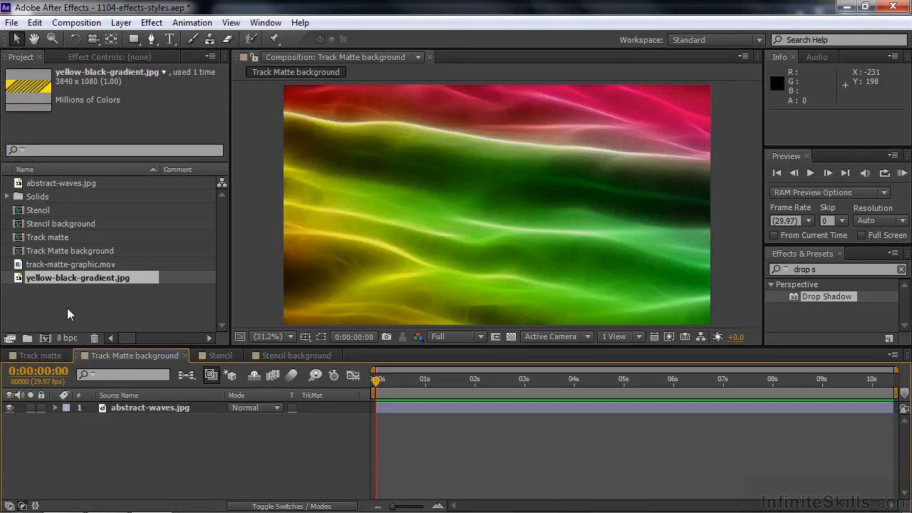
left_click(18, 239)
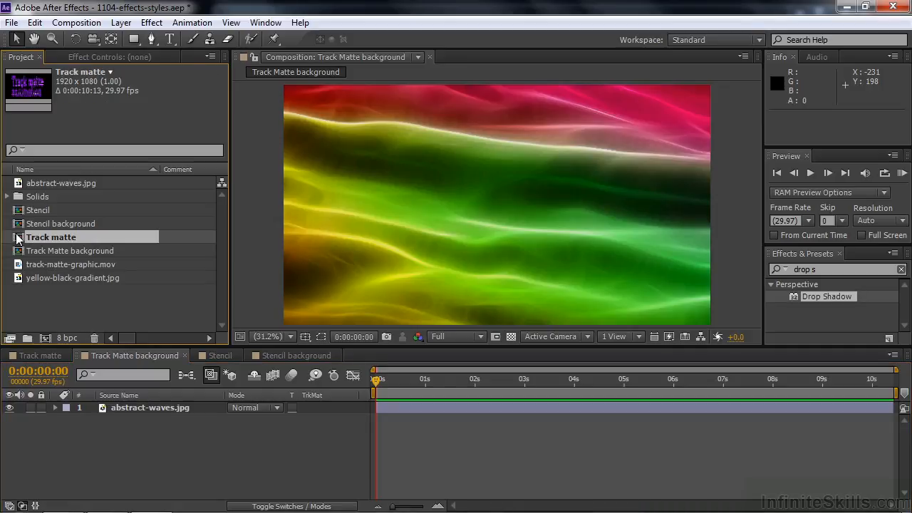
left_click_drag(18, 239, 71, 407)
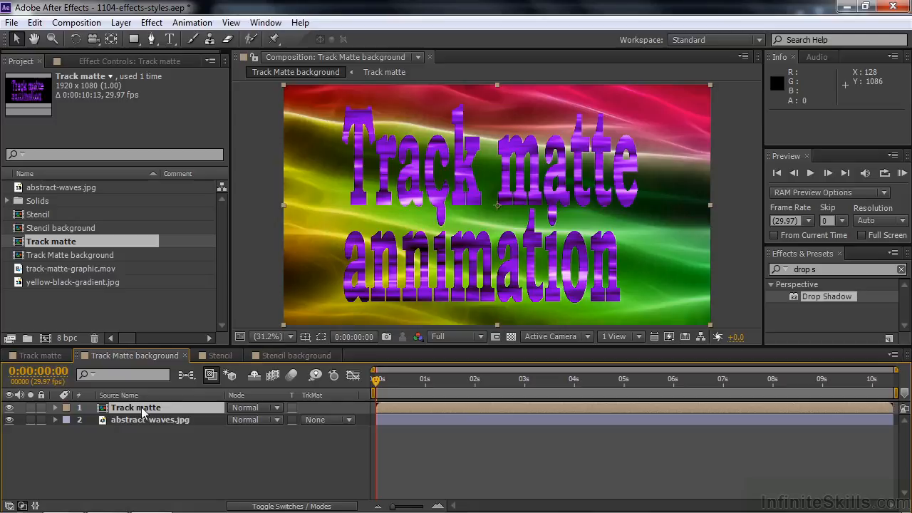
- Apply Drop Shadow to the nested Track matte layer and set its distance to 51
left_click_drag(793, 301, 168, 405)
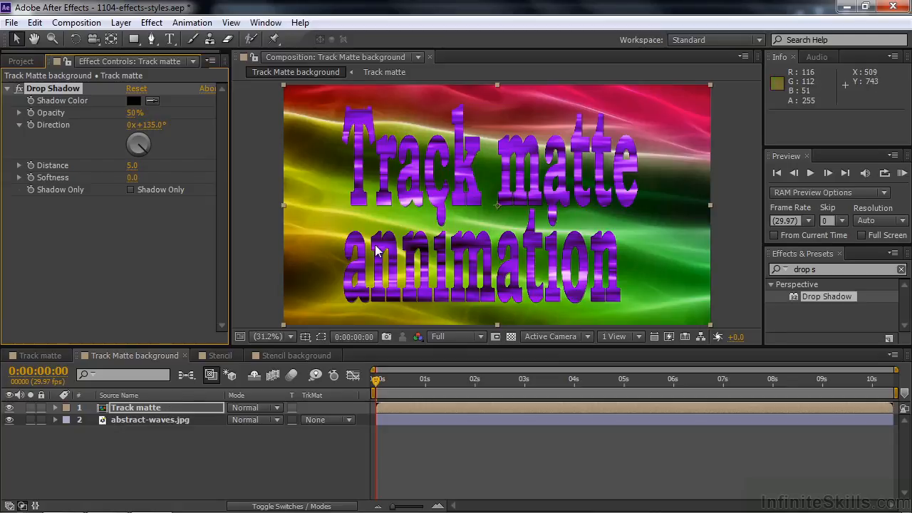
left_click_drag(134, 169, 177, 176)
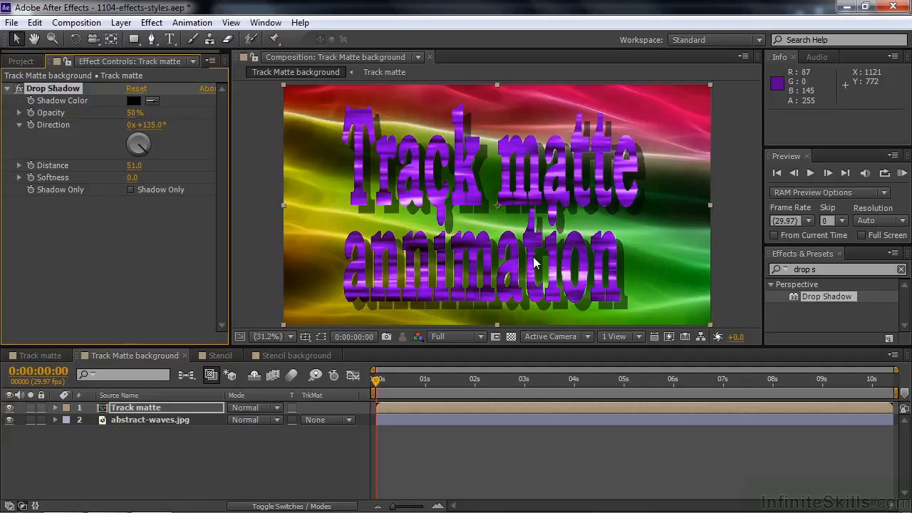
- Return to the Track matte composition and search the effects for wave w
left_click(20, 356)
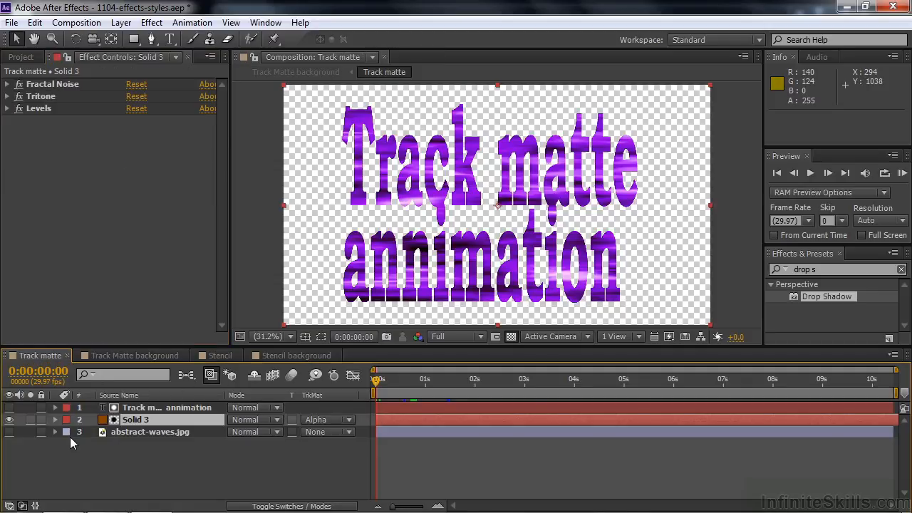
left_click(784, 265)
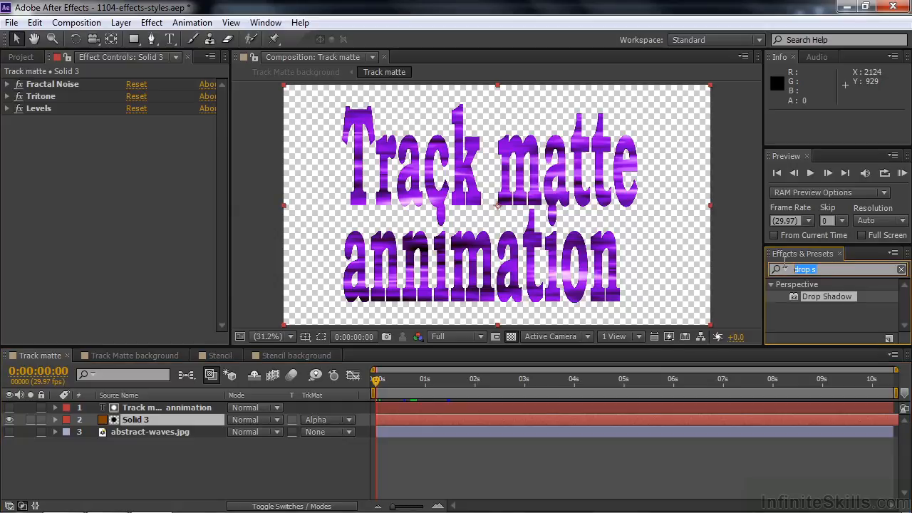
type("wave w")
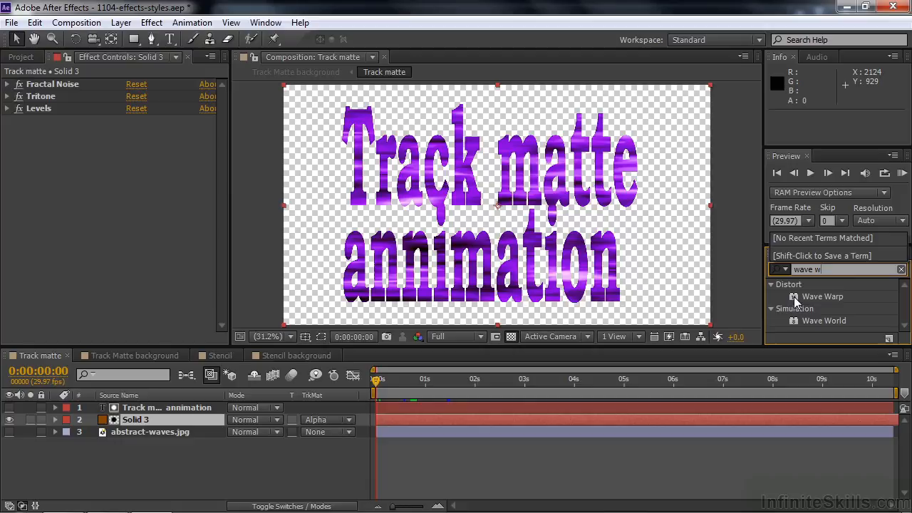
- Try Wave Warp on the Track matte animation text layer, scrubbing through time, then delete the effect
left_click_drag(796, 300, 122, 412)
left_click_drag(802, 295, 427, 407)
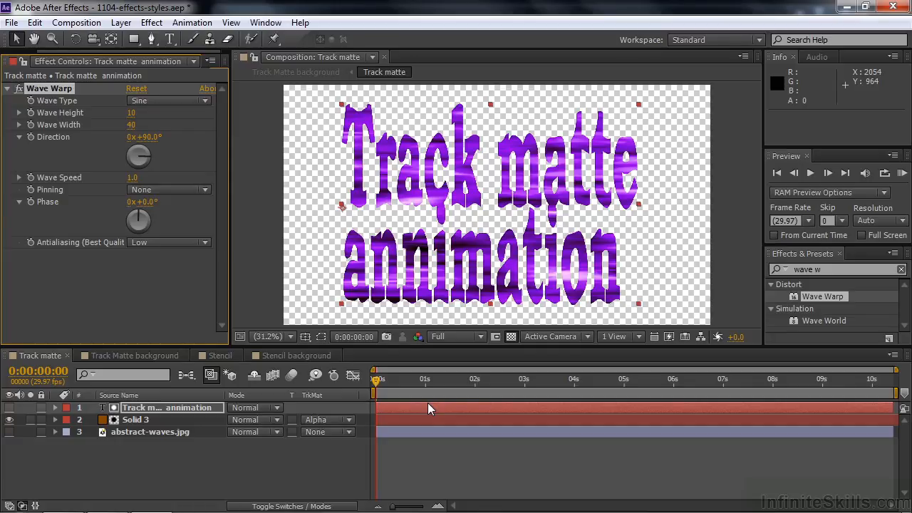
mouse_move(401, 379)
left_mouse_down()
mouse_move(442, 380)
mouse_move(403, 379)
left_mouse_up()
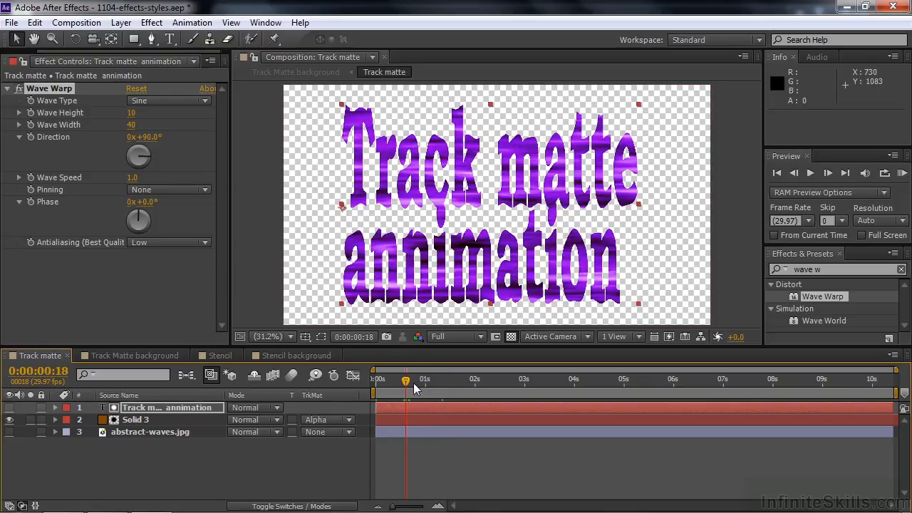
left_click_drag(408, 383, 447, 383)
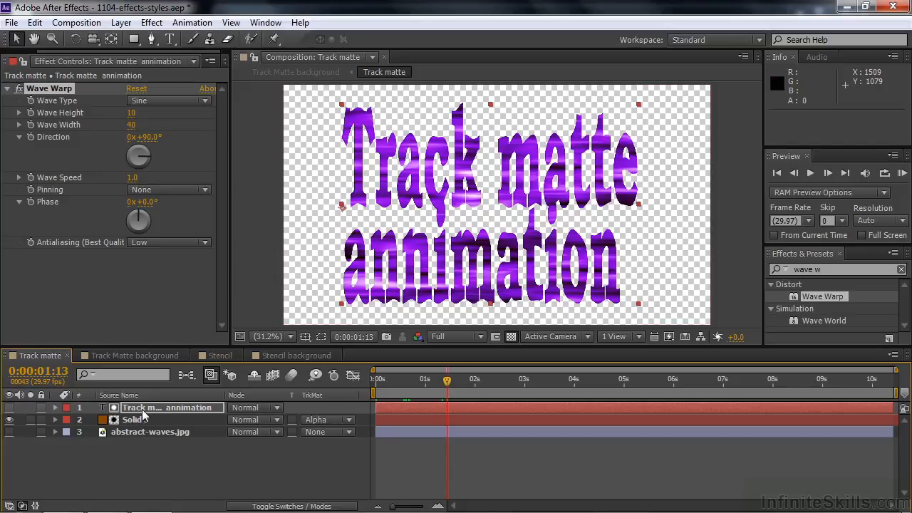
left_click(45, 90)
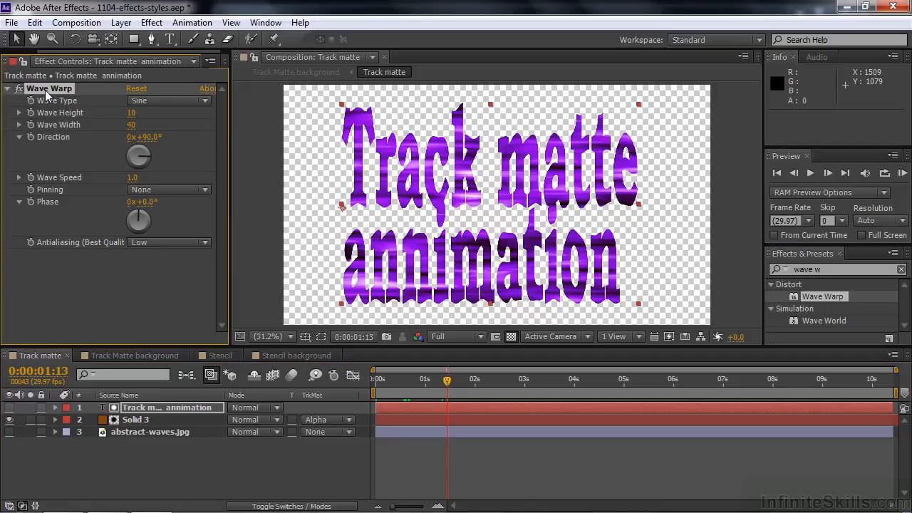
key("Delete")
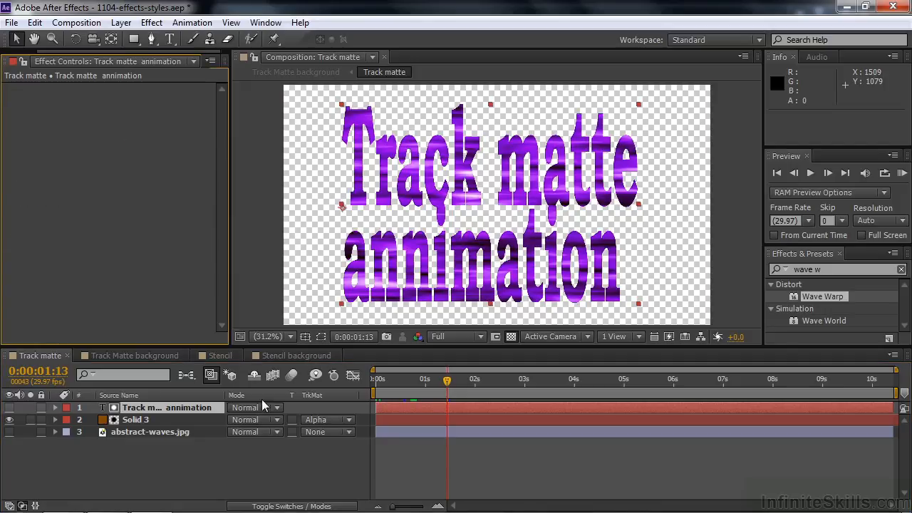
- Try Wave Warp on Solid 3 and delete it again
left_click_drag(803, 302, 145, 423)
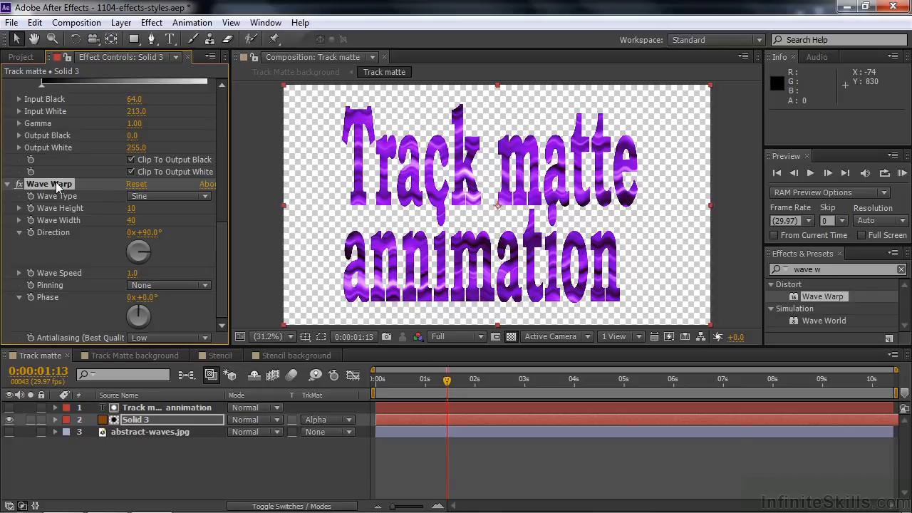
key("Delete")
left_click(139, 461)
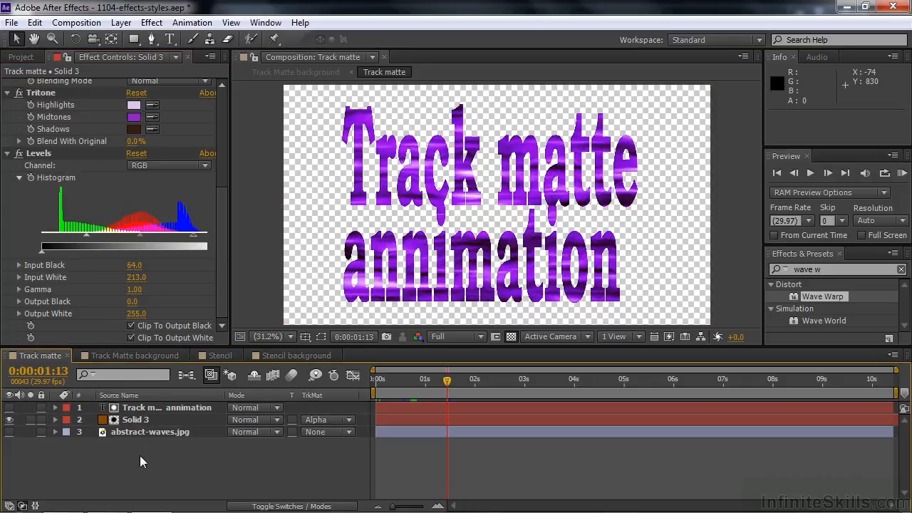
- Add a new adjustment layer to the Track matte composition and apply Wave Warp to it
right_click(139, 456)
mouse_move(209, 308)
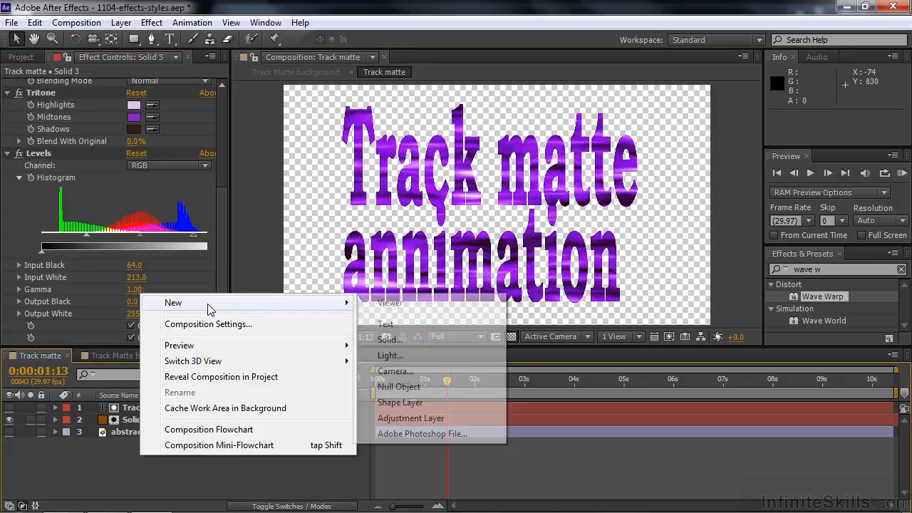
left_click(407, 418)
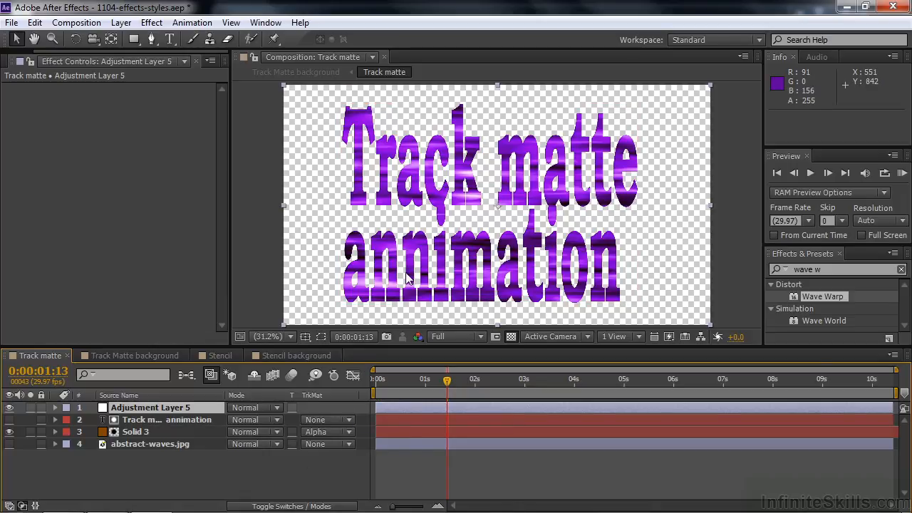
left_click_drag(792, 298, 482, 407)
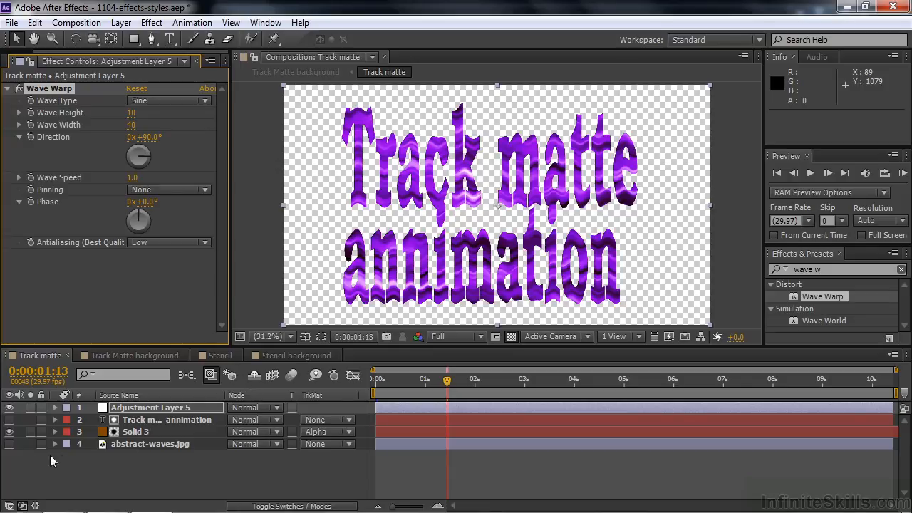
- Preview the abstract-waves.jpg background briefly, then undo Wave Warp and delete the adjustment layer from the Track matte composition
left_click(9, 444)
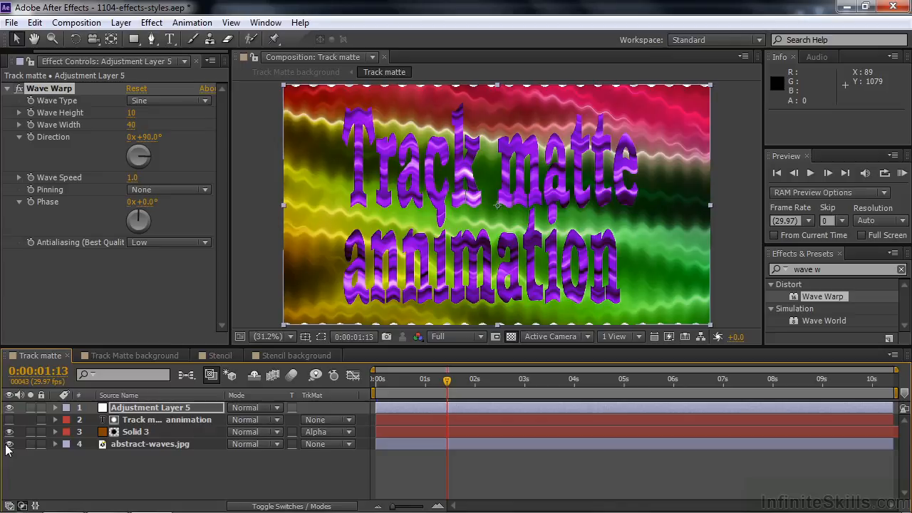
left_click(9, 443)
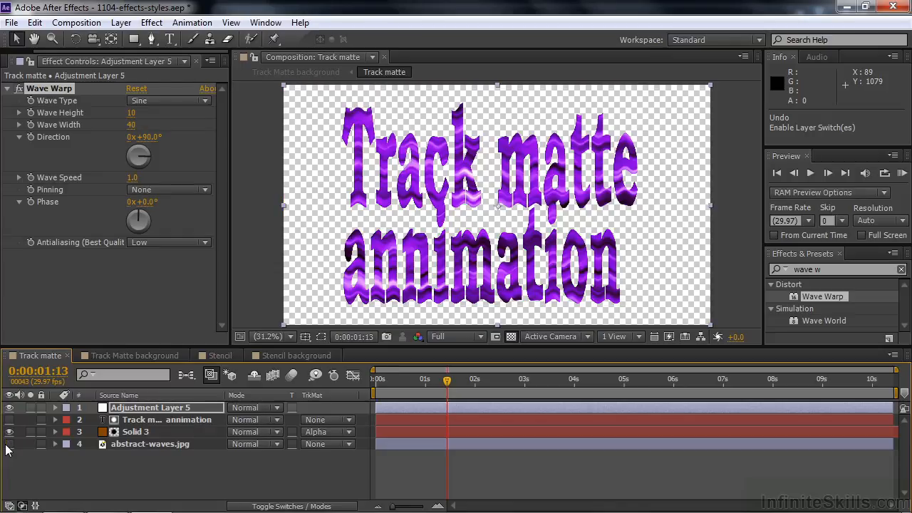
key("ctrl+z")
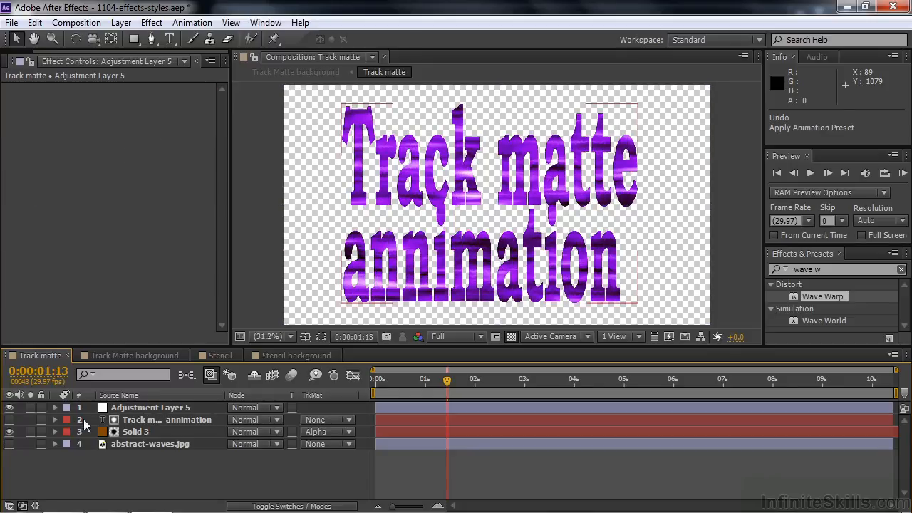
left_click(121, 411)
key("Delete")
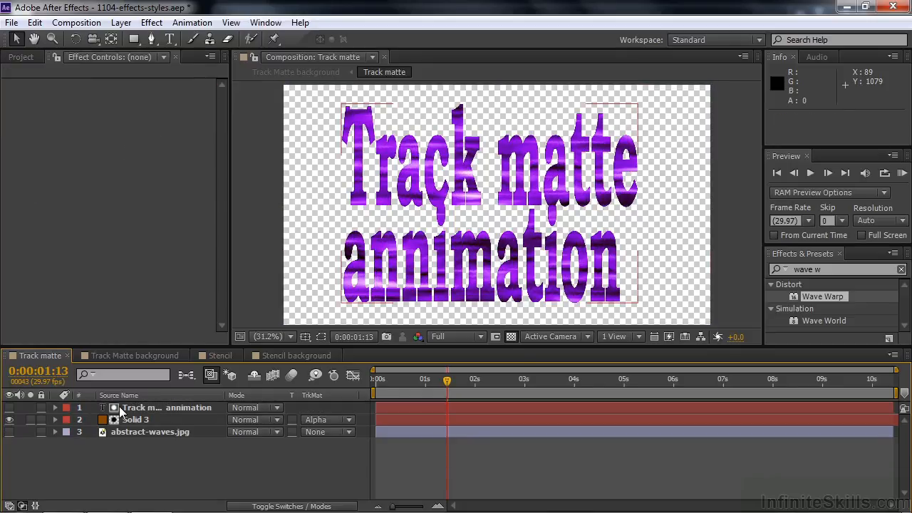
- Try Wave Warp on the nested Track matte layer in the Track Matte background composition and undo it
left_click(134, 355)
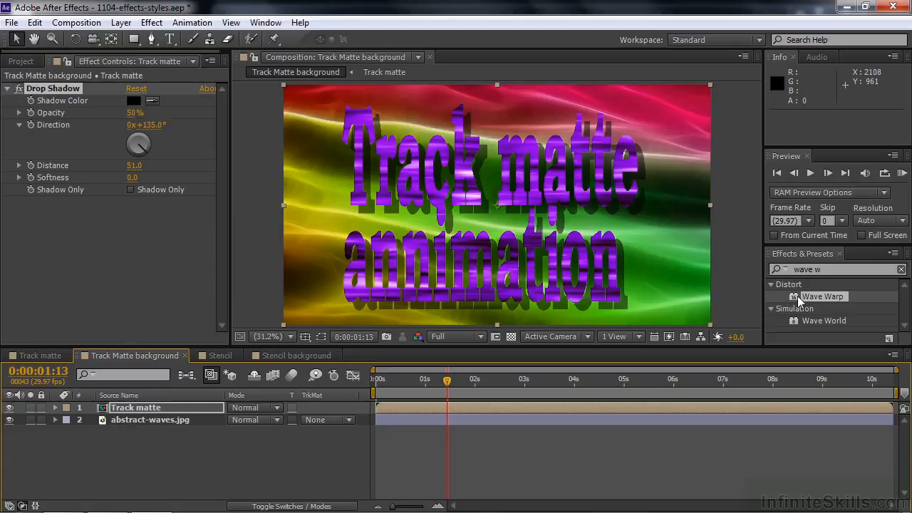
left_click_drag(797, 301, 548, 272)
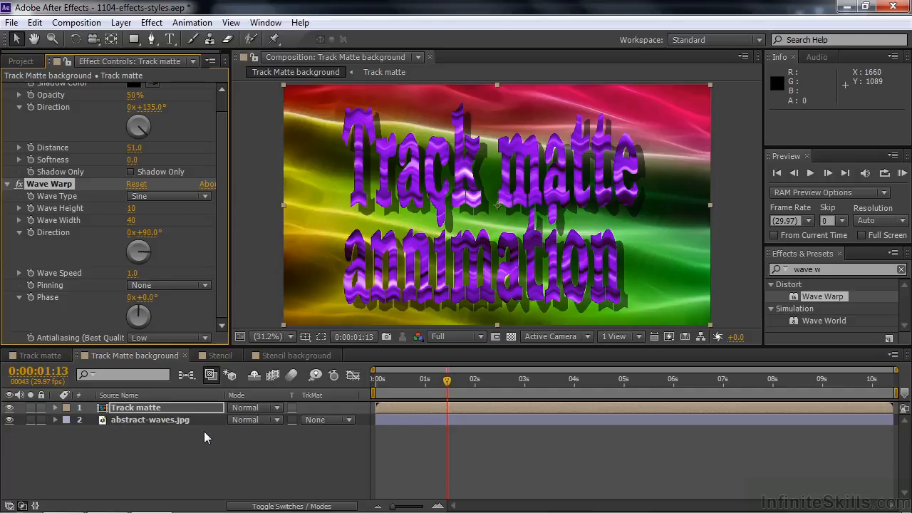
key("ctrl+z")
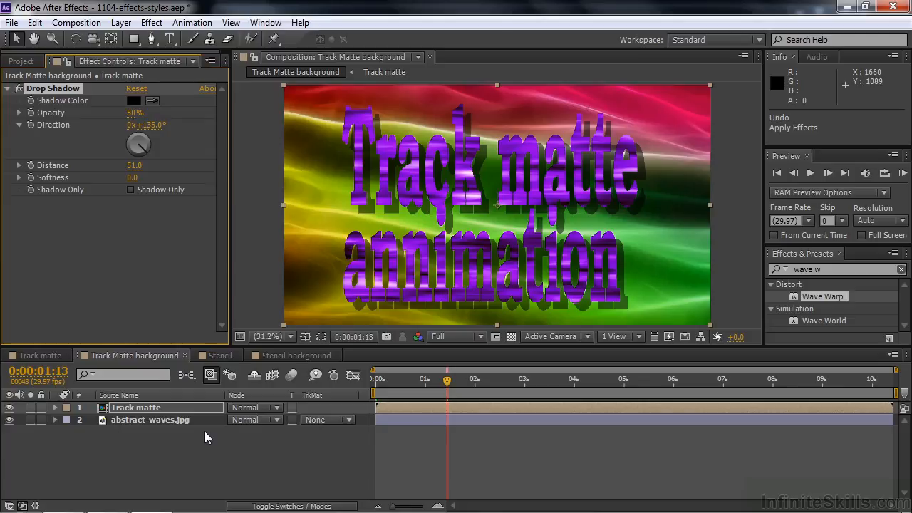
- In the Track matte composition, add a Drop Shadow layer style to the Track matte animation text layer and set its distance to 84
left_click(40, 355)
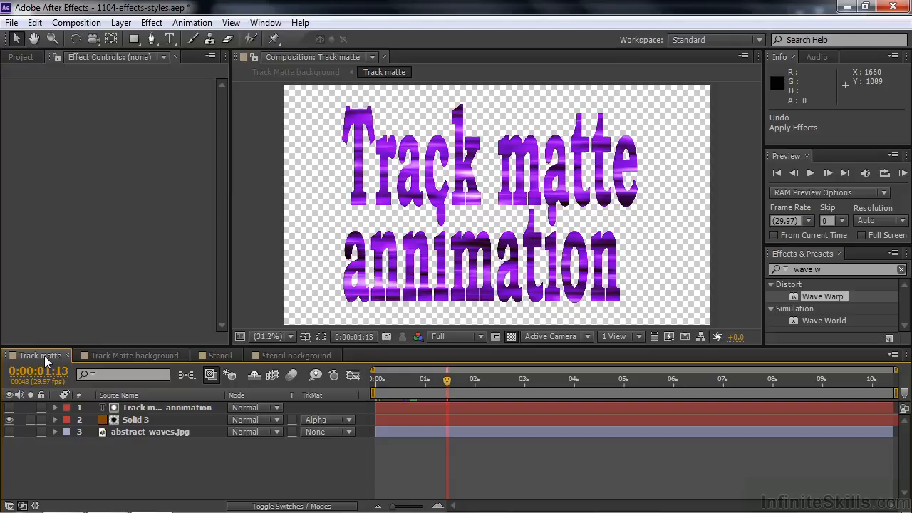
left_click(124, 408)
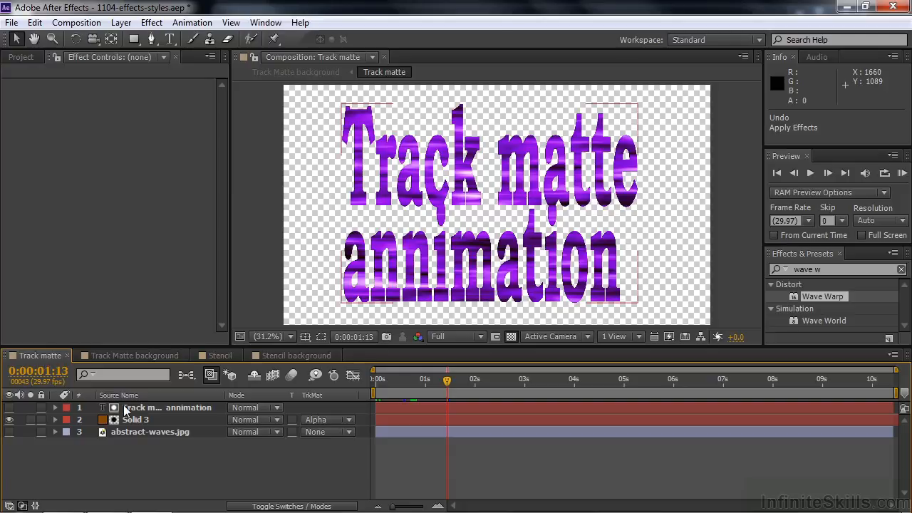
right_click(124, 408)
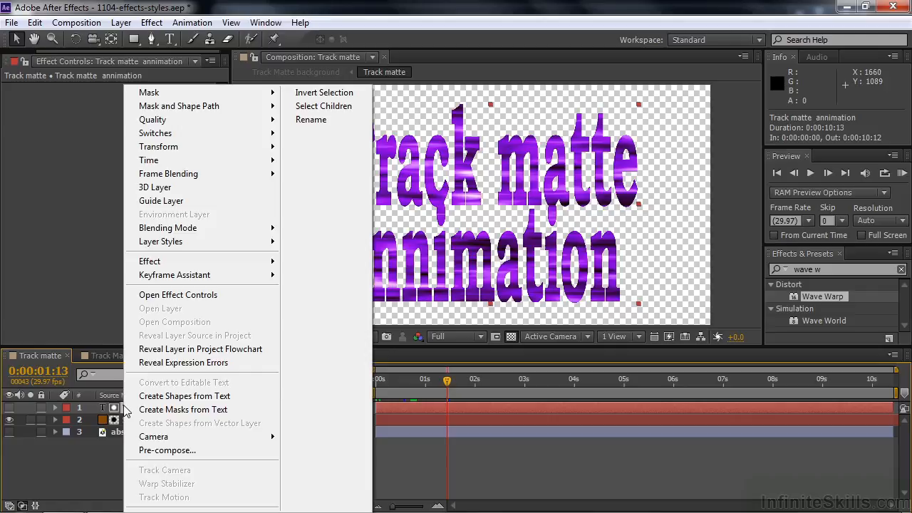
mouse_move(165, 242)
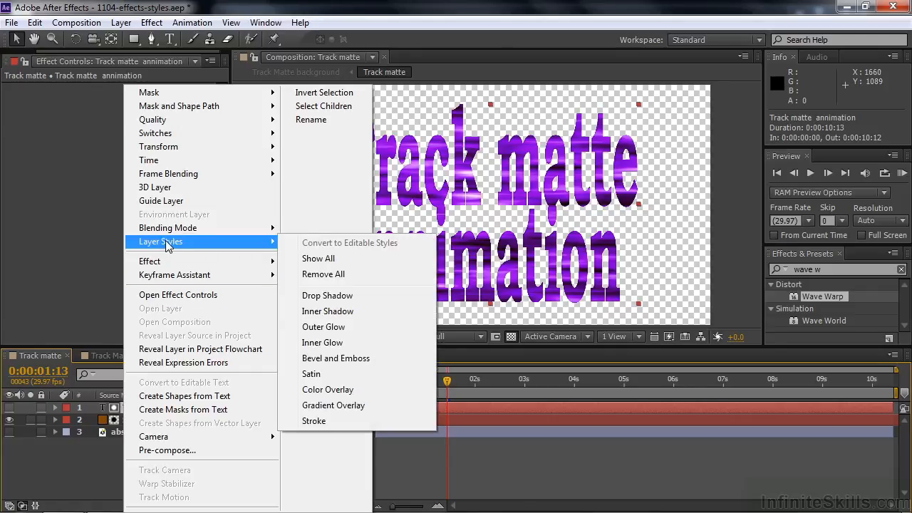
left_click(317, 295)
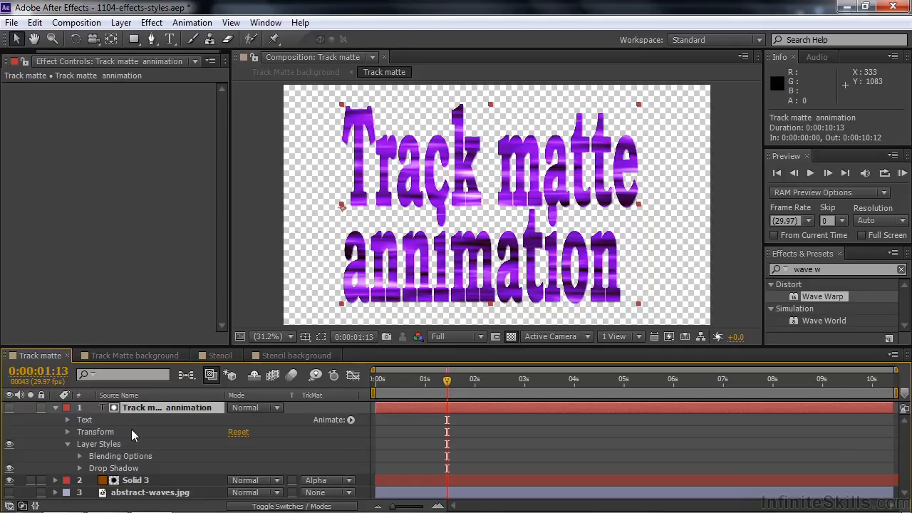
left_click(79, 470)
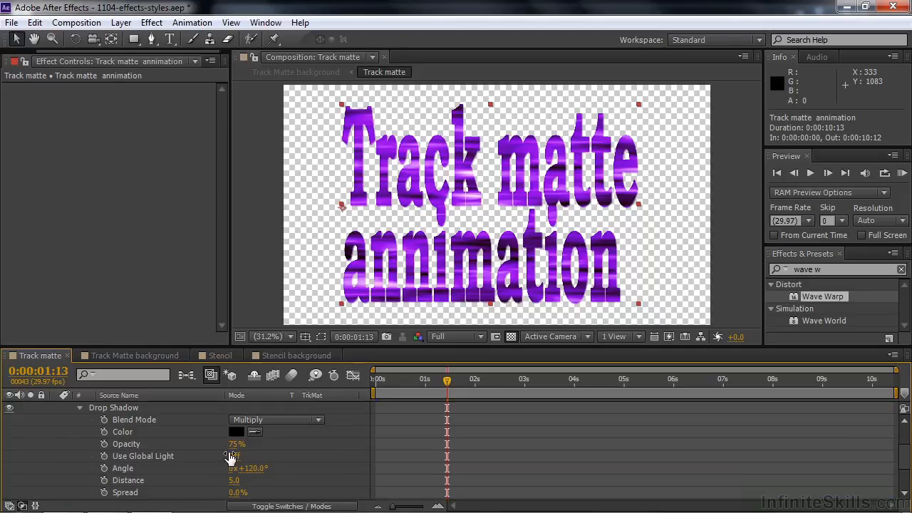
left_click_drag(234, 480, 275, 482)
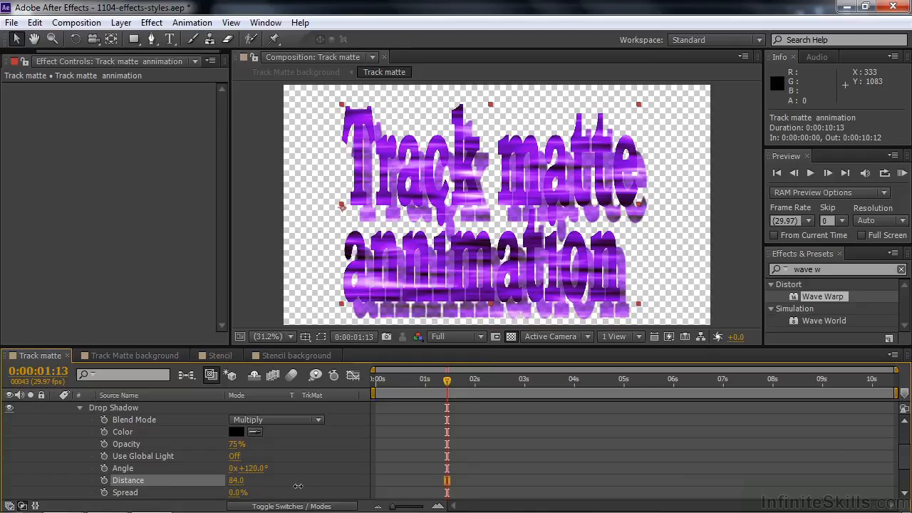
- Undo the distance change and the Drop Shadow layer style on the text layer
key("ctrl+z")
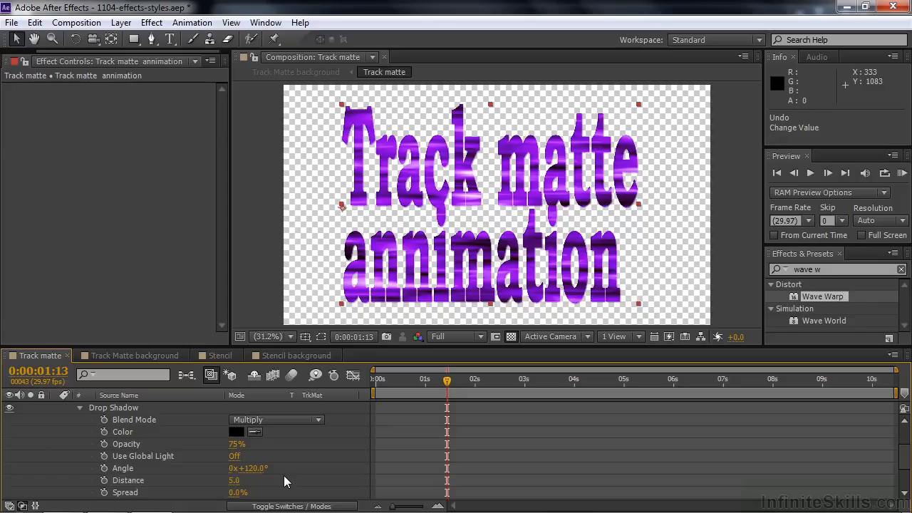
key("ctrl+z")
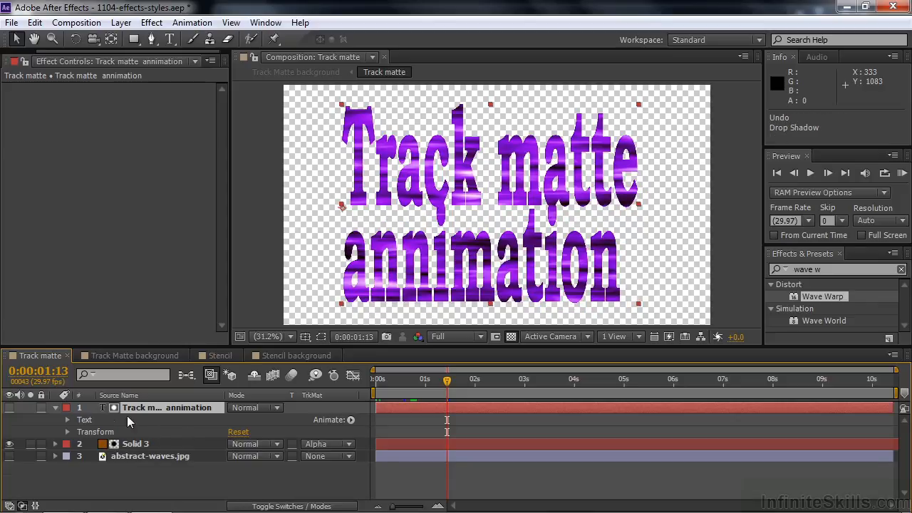
- Add a Drop Shadow layer style to Solid 3 and set its distance to 21
left_click(55, 408)
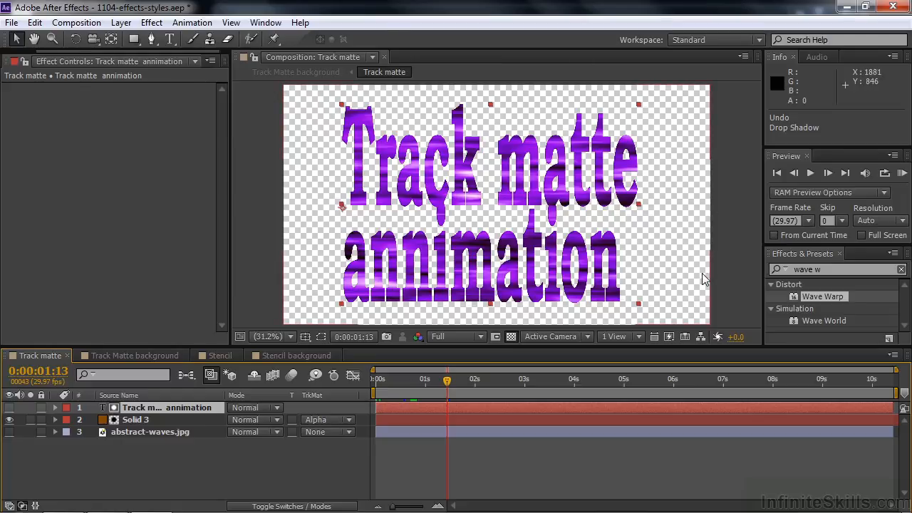
right_click(131, 422)
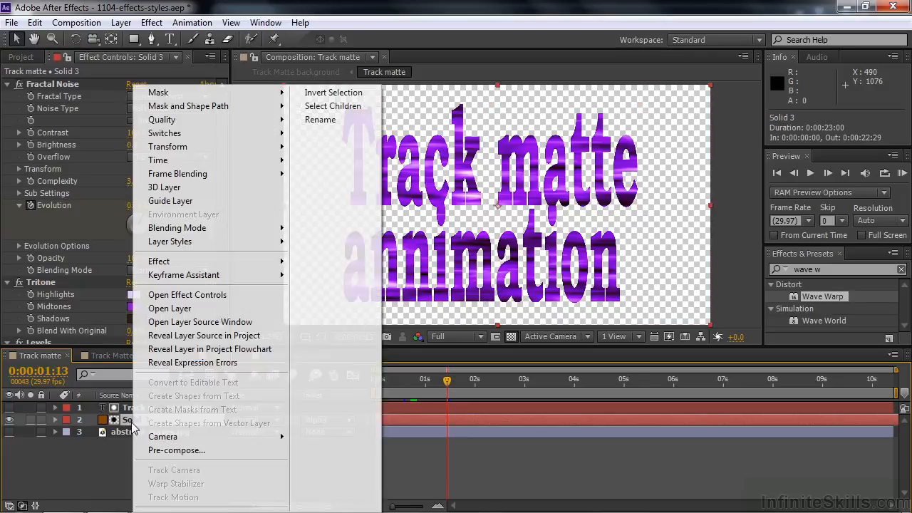
mouse_move(198, 246)
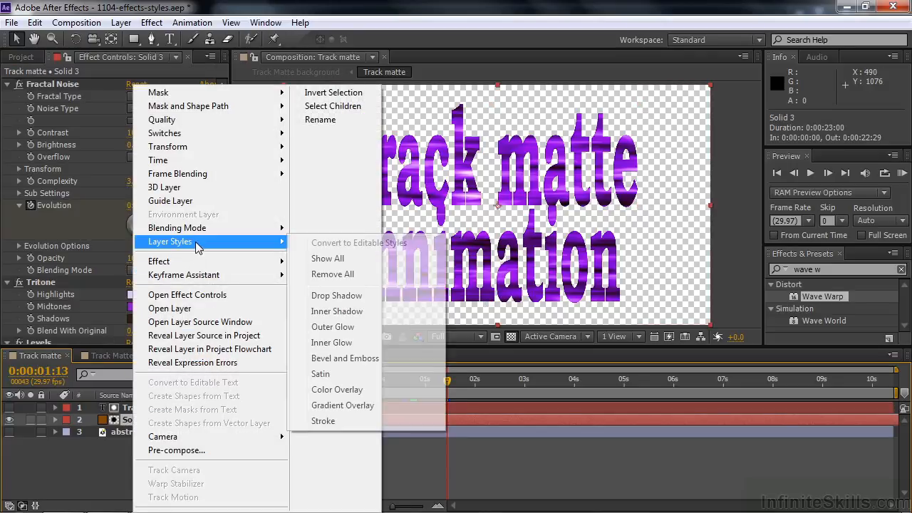
left_click(337, 296)
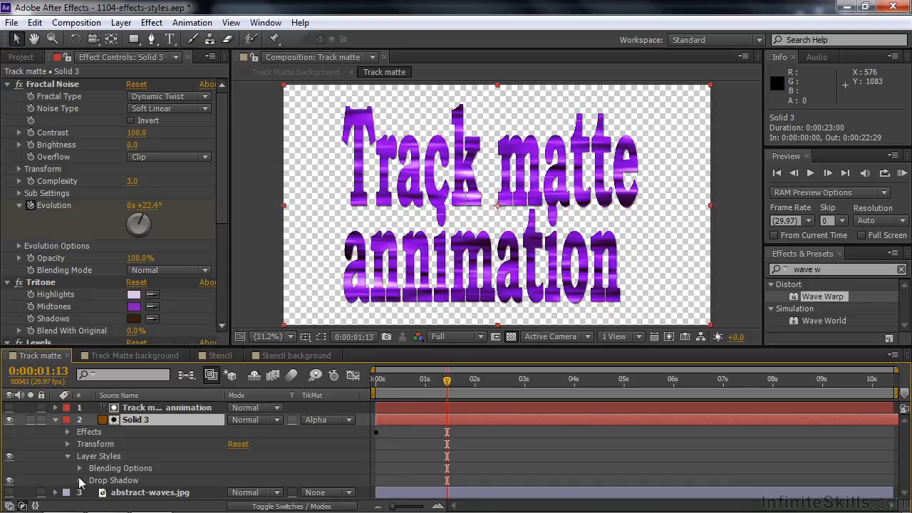
left_click(80, 480)
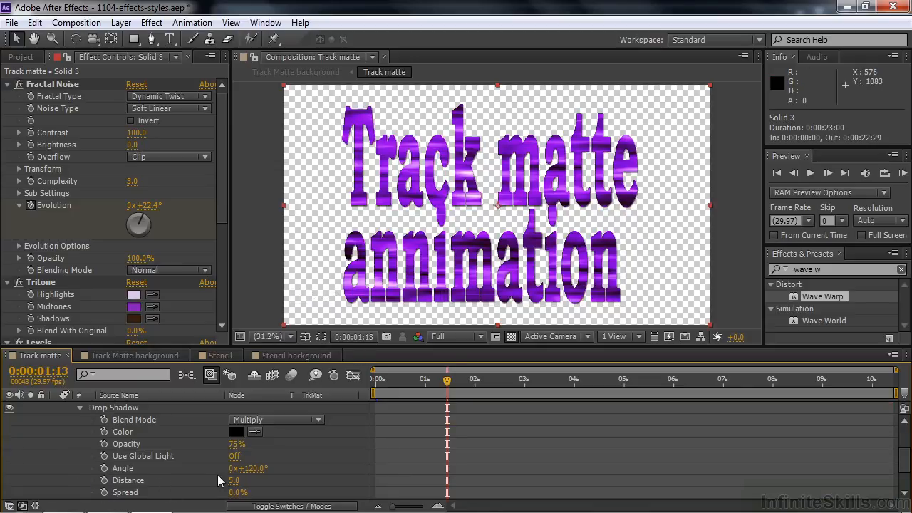
mouse_move(234, 480)
left_mouse_down()
mouse_move(263, 485)
mouse_move(248, 486)
left_mouse_up()
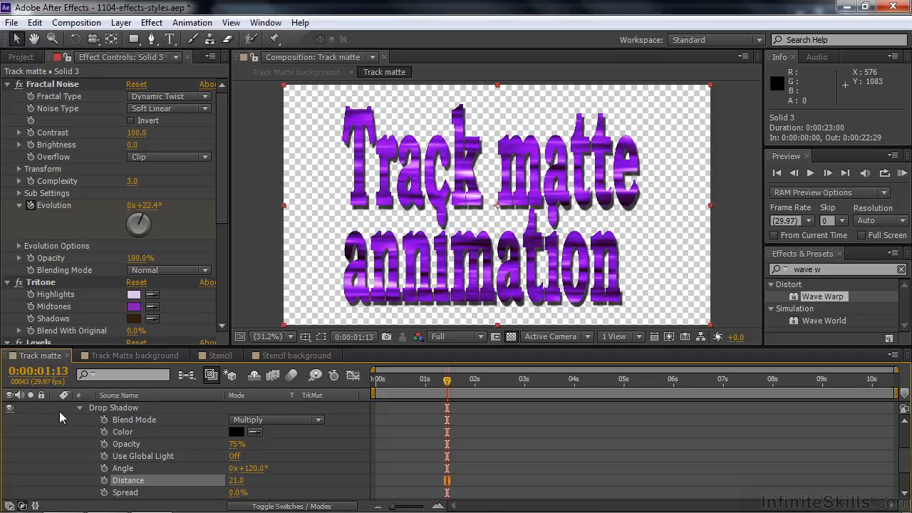
- Add a Bevel and Emboss layer style to Solid 3 and set its size to 22
left_click(79, 407)
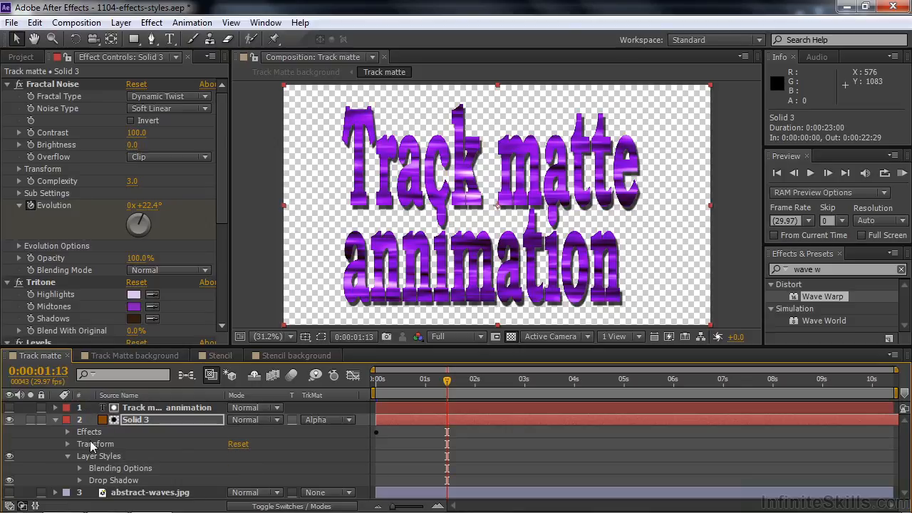
right_click(131, 423)
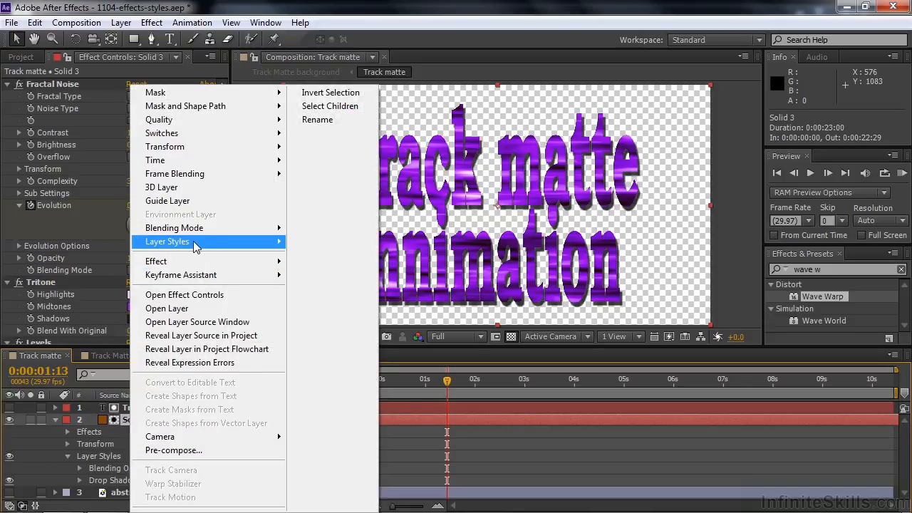
mouse_move(196, 245)
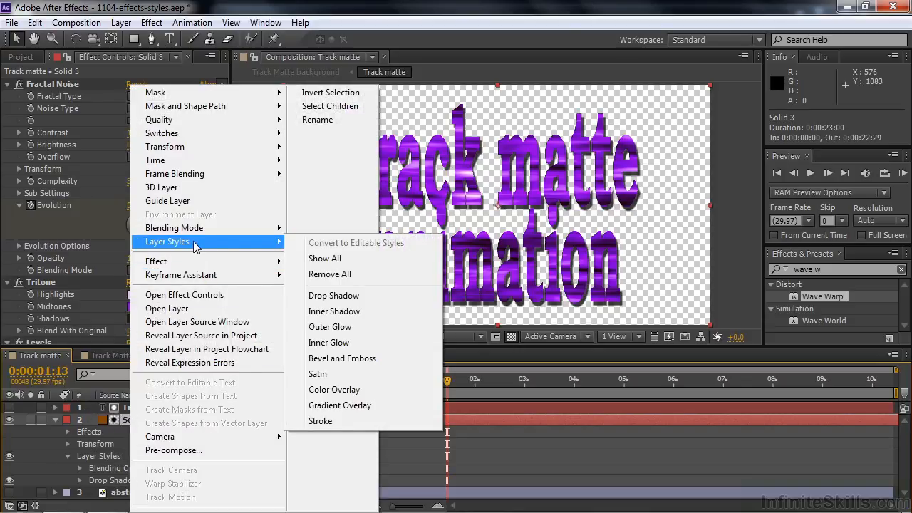
left_click(316, 358)
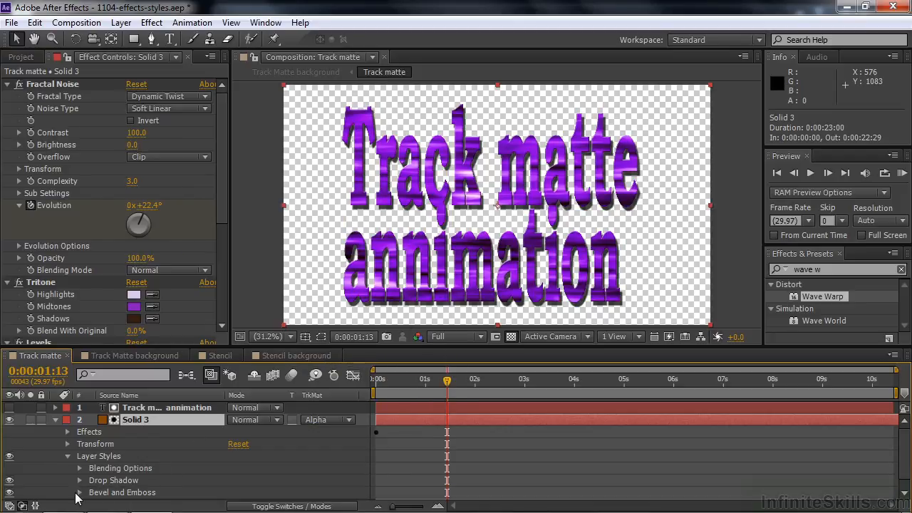
left_click(80, 492)
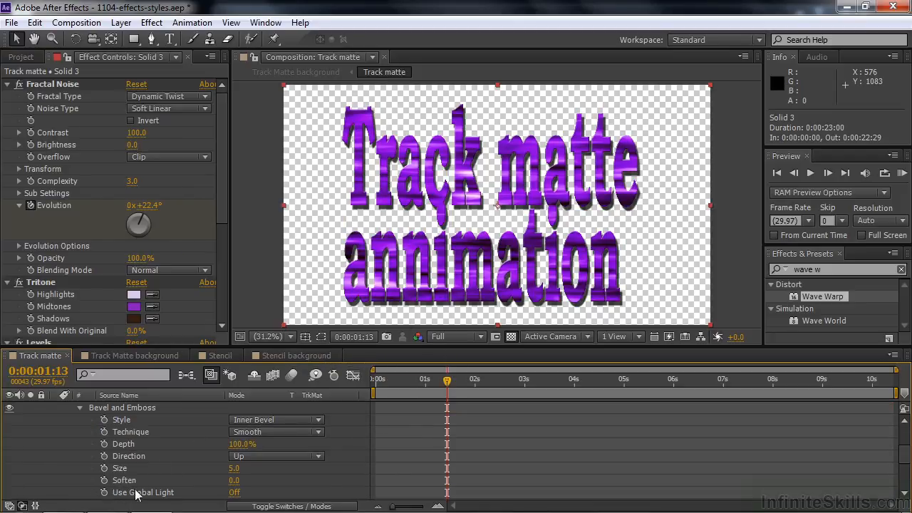
left_click_drag(233, 469, 244, 472)
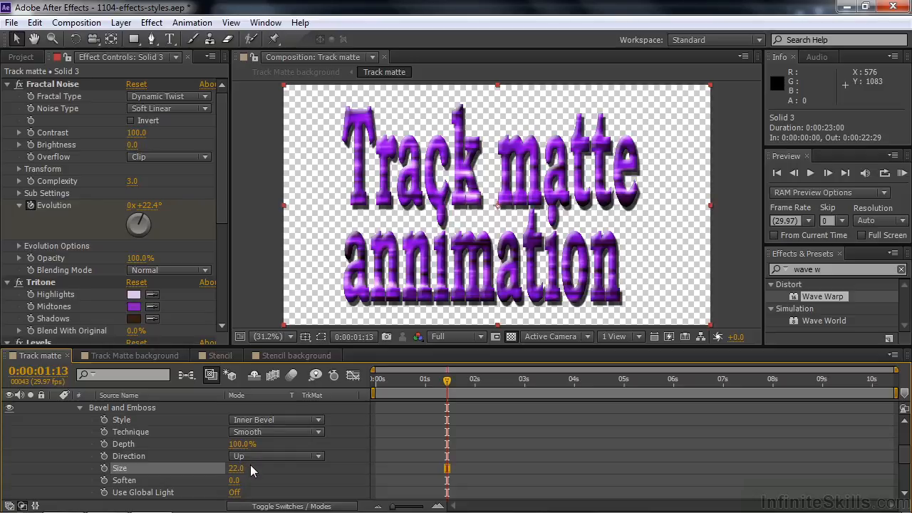
- In the Stencil composition, try the Drop Shadow effect on the Text for a stencil layer with distance 61, then delete it
left_click(217, 356)
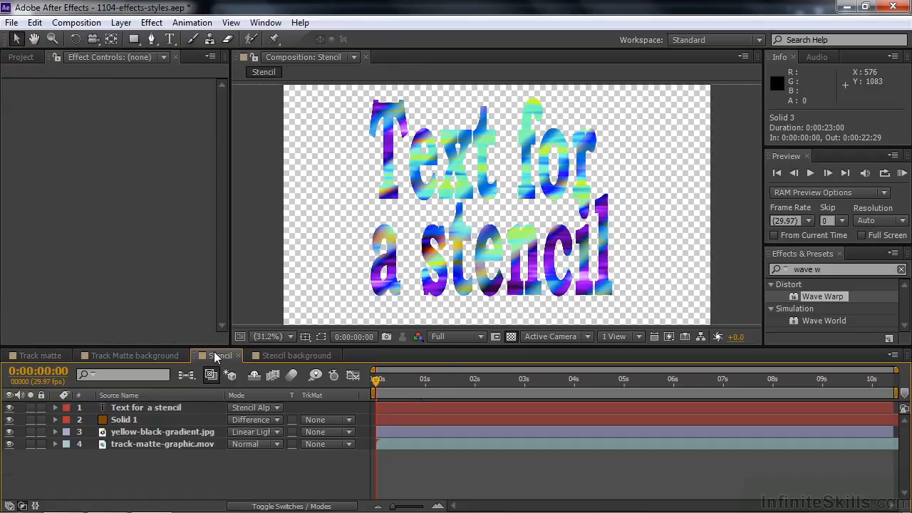
left_click(834, 269)
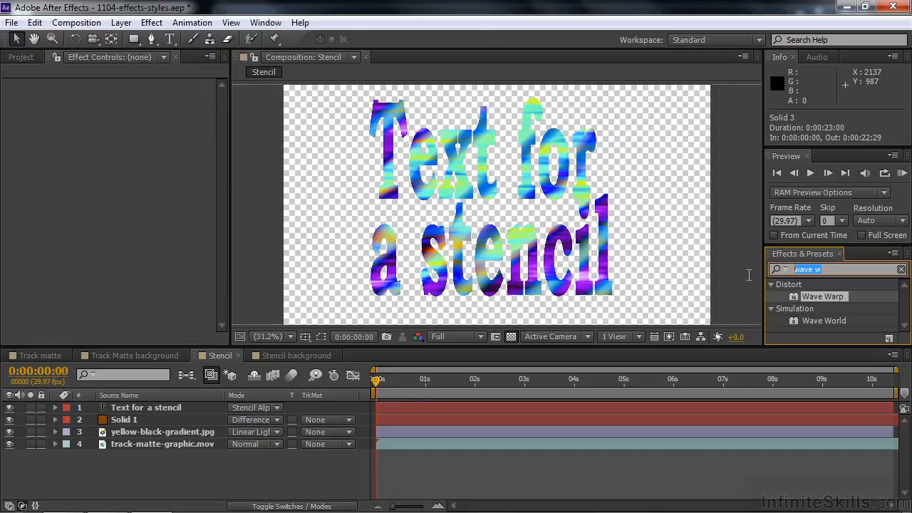
type("drop sha")
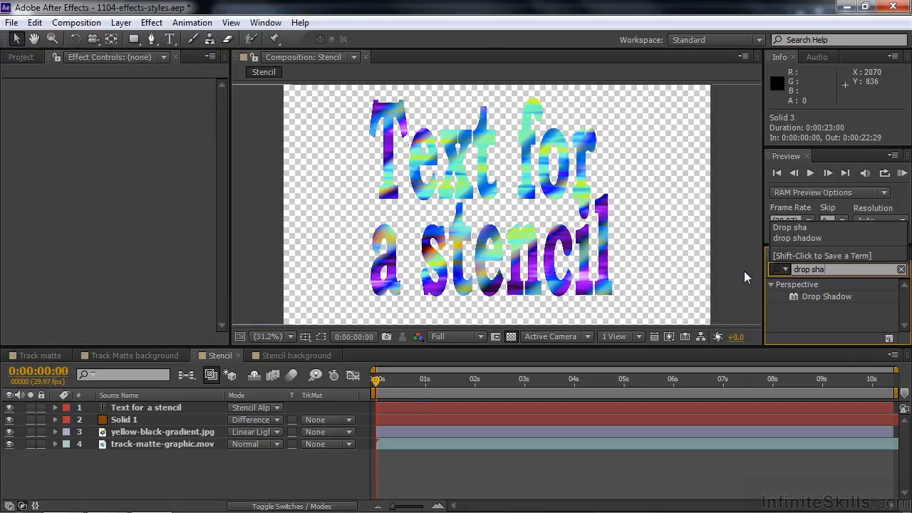
left_click_drag(792, 296, 124, 413)
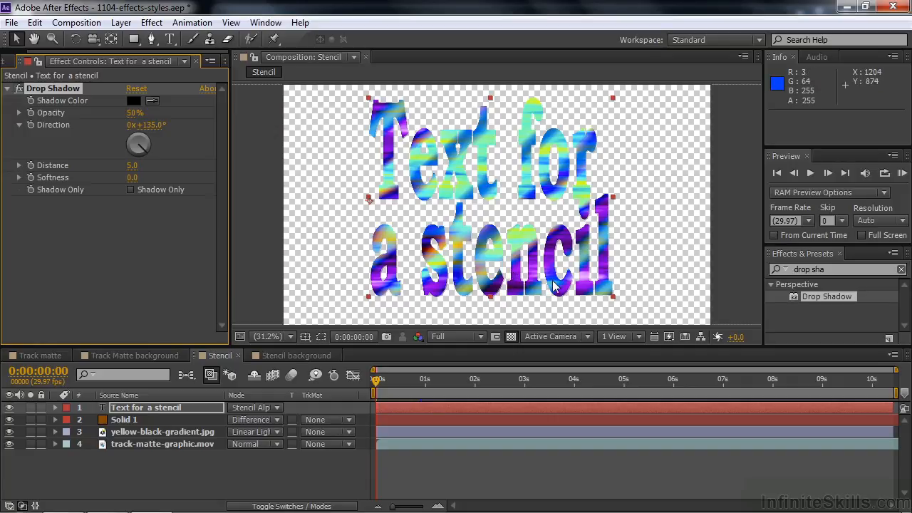
left_click_drag(132, 166, 189, 184)
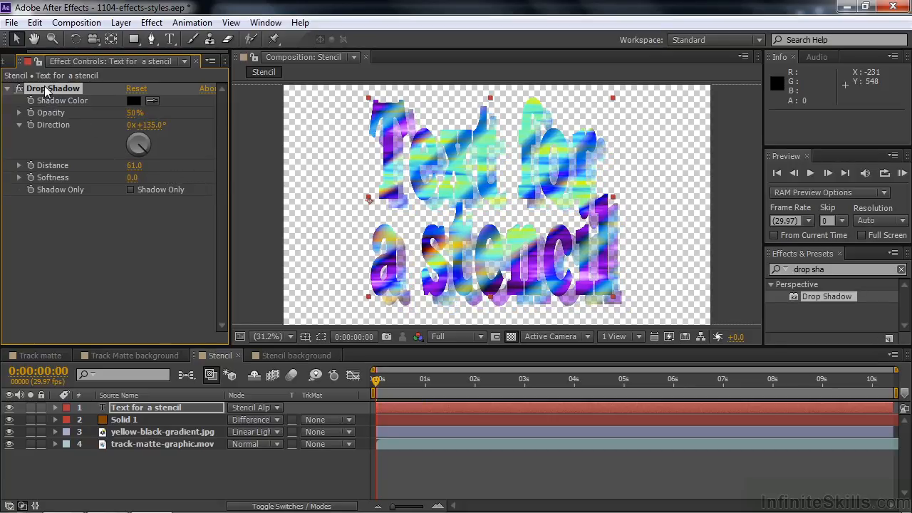
key("Delete")
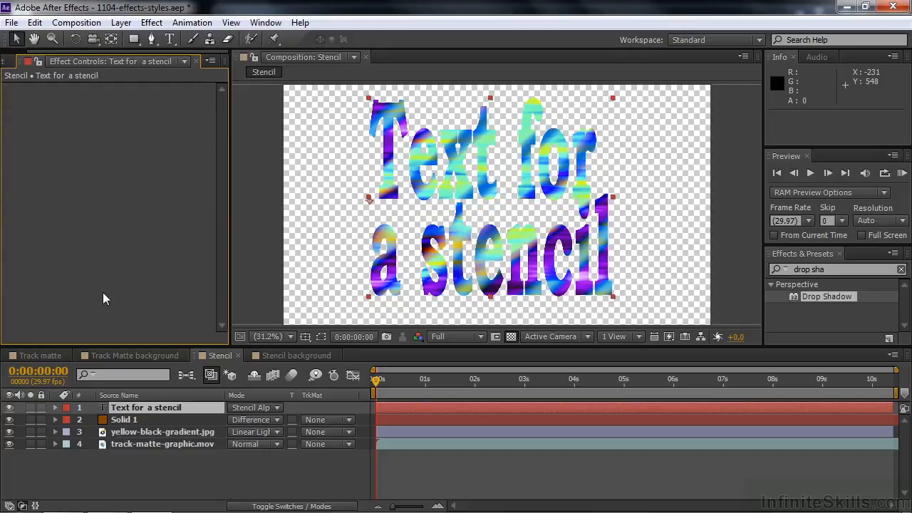
- Add a Drop Shadow layer style to the Text for a stencil layer and switch its blending mode to Normal
right_click(105, 412)
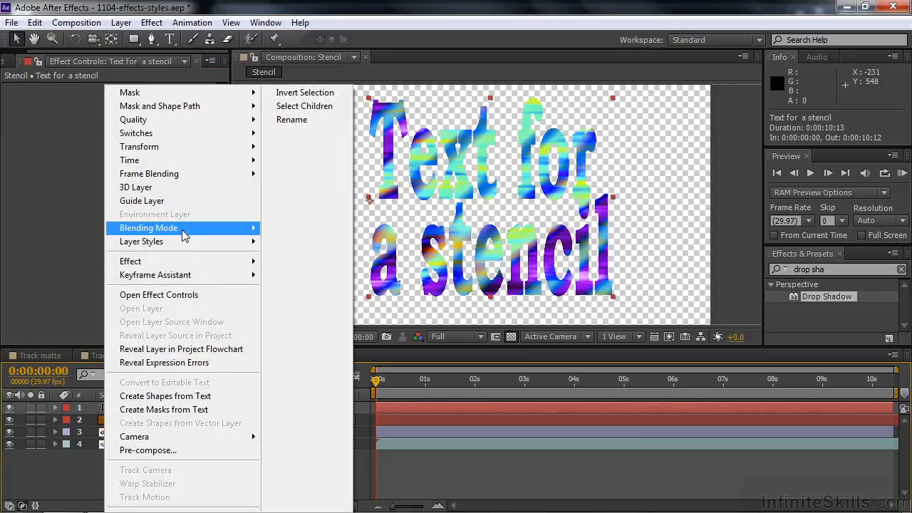
mouse_move(182, 244)
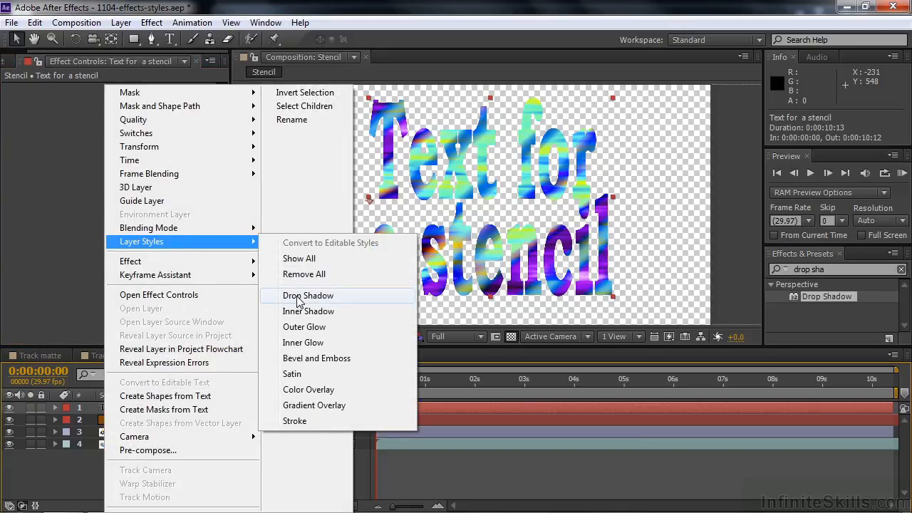
left_click(298, 296)
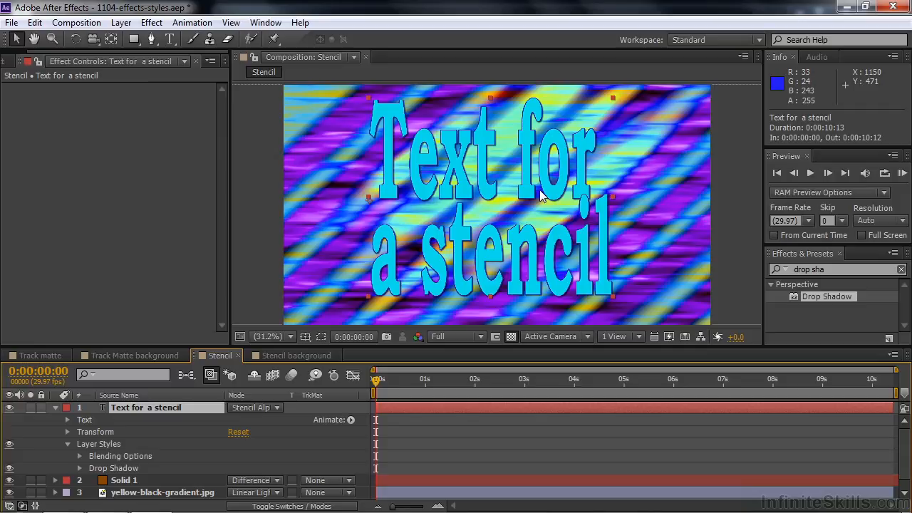
left_click(276, 407)
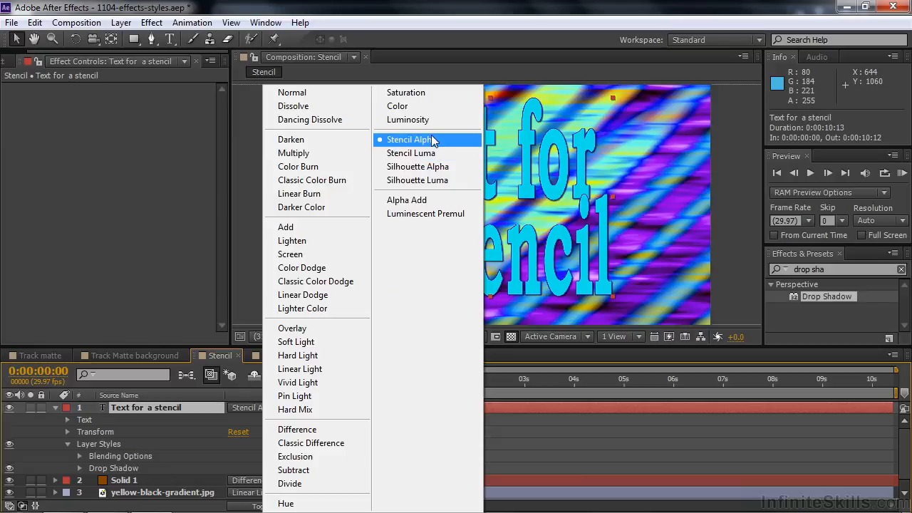
left_click(309, 93)
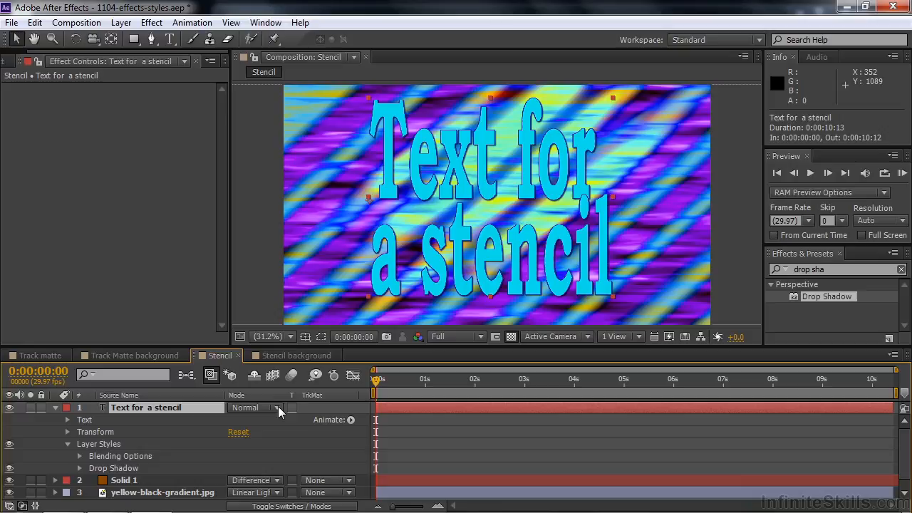
- Undo the blending mode change and the Drop Shadow layer style, and collapse the text layer
key("ctrl+z")
key("ctrl+z")
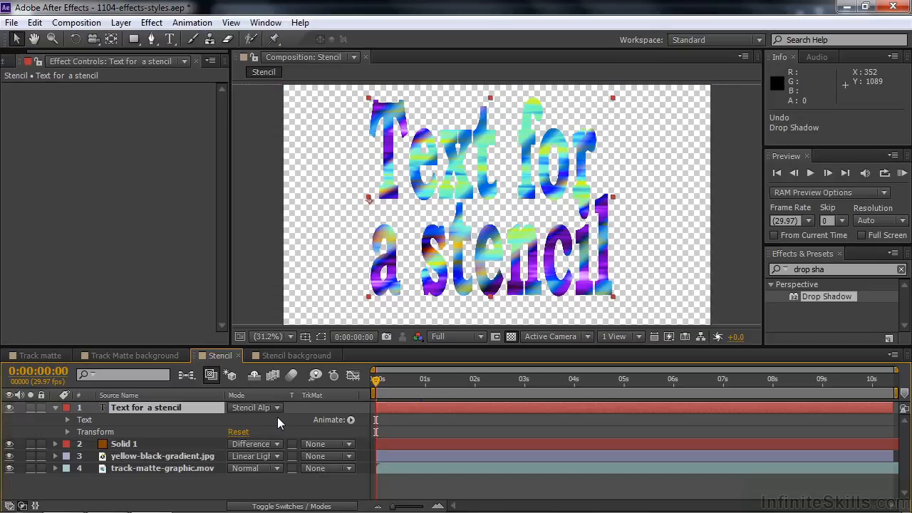
left_click(55, 407)
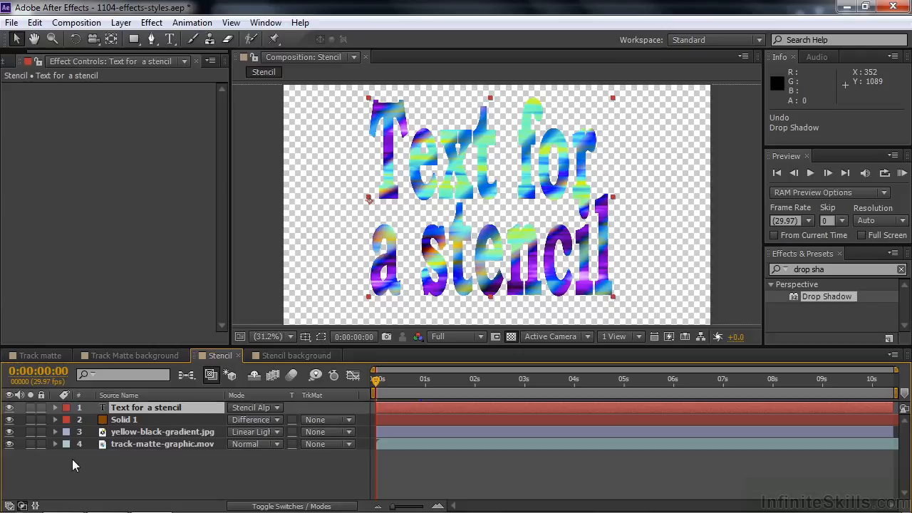
- Open the Stencil background composition and add the Stencil composition to it as a layer
left_click(279, 355)
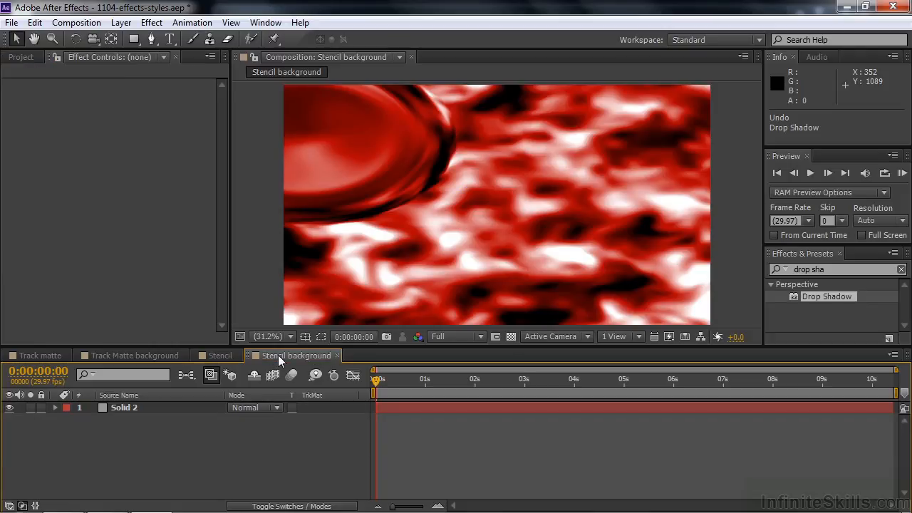
left_click(21, 57)
left_click(15, 211)
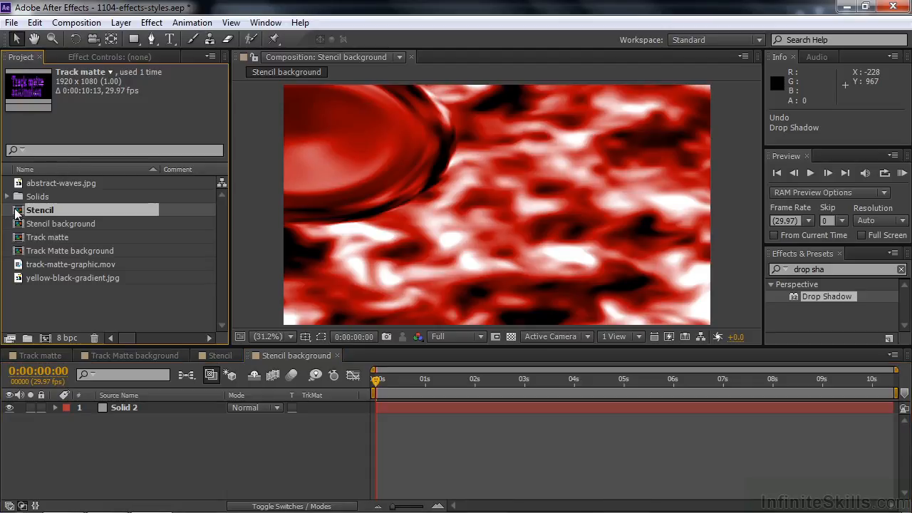
left_click_drag(16, 211, 67, 409)
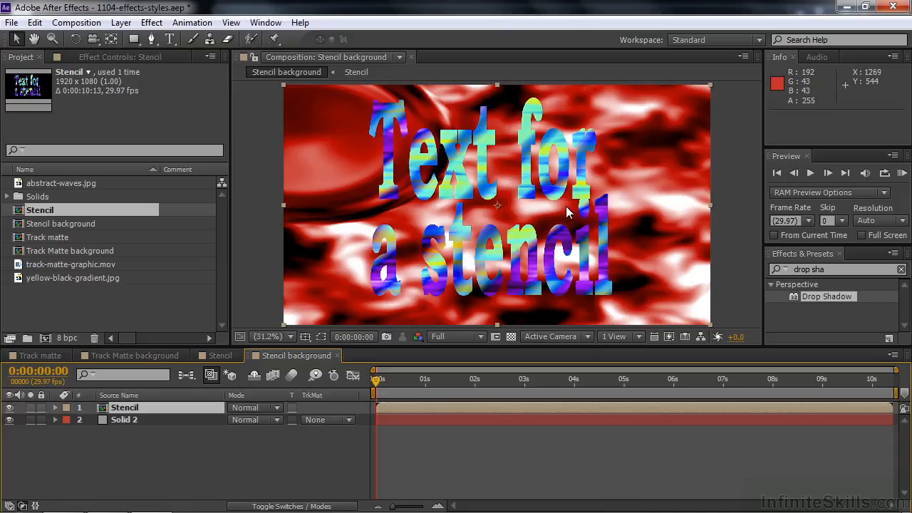
- Add a Drop Shadow layer style to the nested Stencil layer and set its distance to 27
right_click(107, 407)
mouse_move(159, 241)
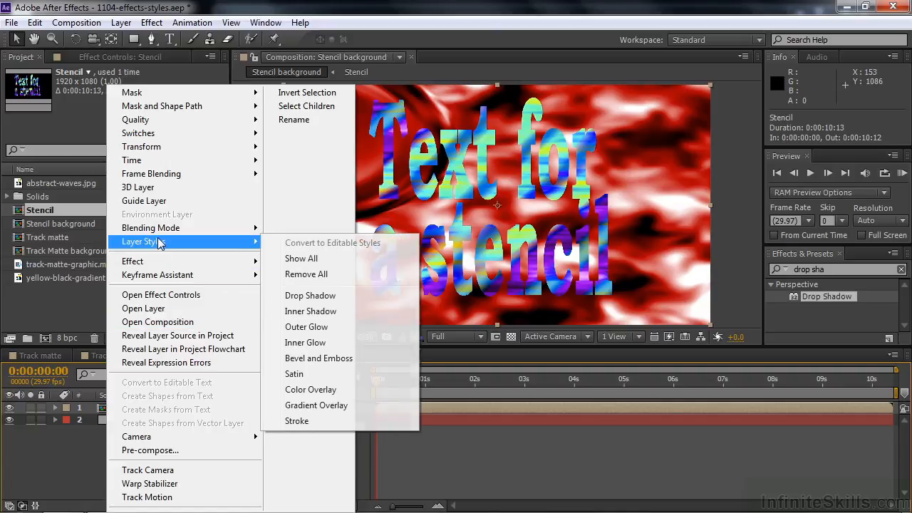
left_click(300, 297)
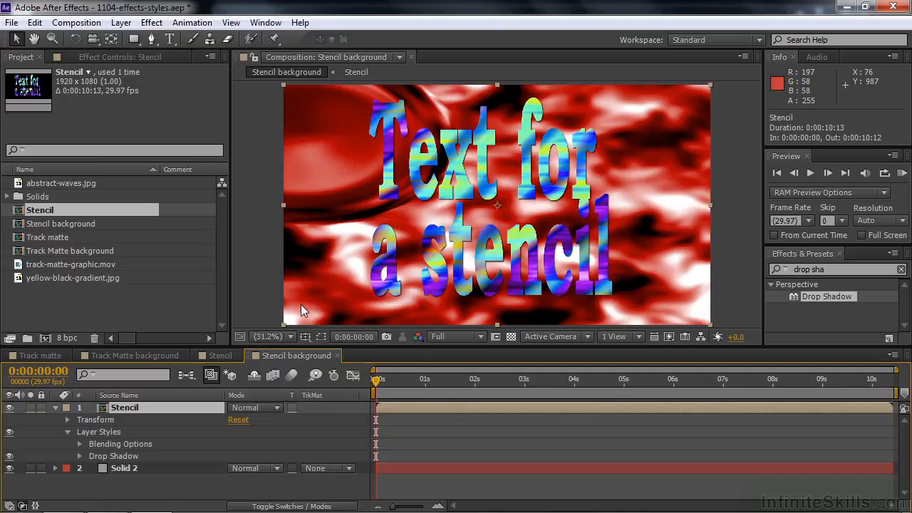
left_click(80, 455)
left_click_drag(233, 480, 255, 485)
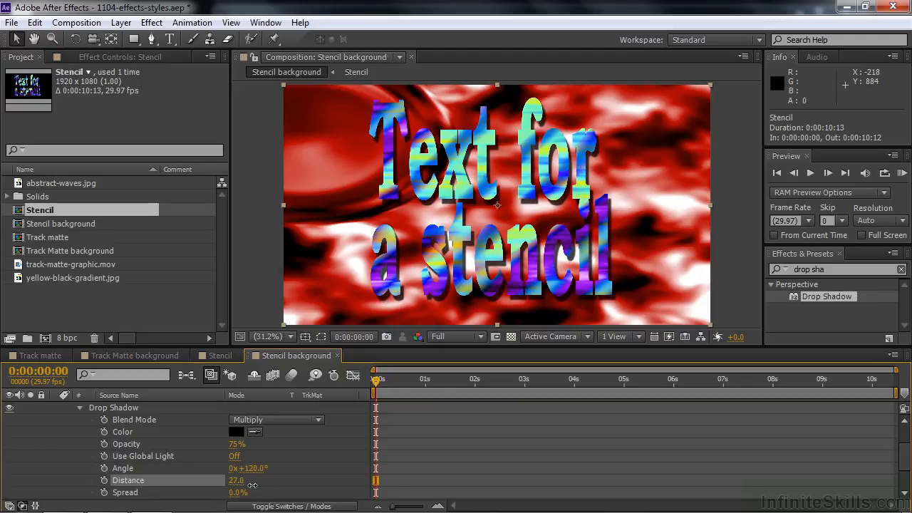
- Add a Bevel and Emboss layer style to the nested Stencil layer and set its size to 27
scroll(231, 454, "up", 2)
right_click(99, 406)
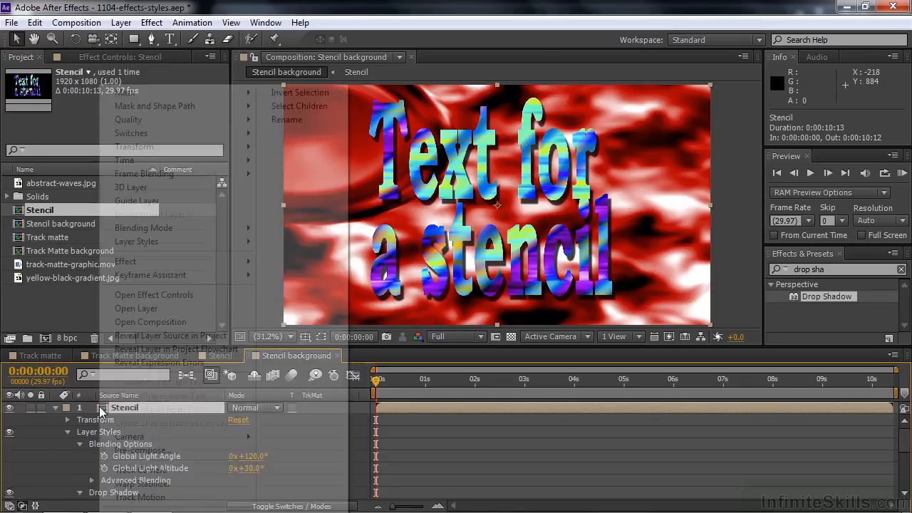
mouse_move(163, 244)
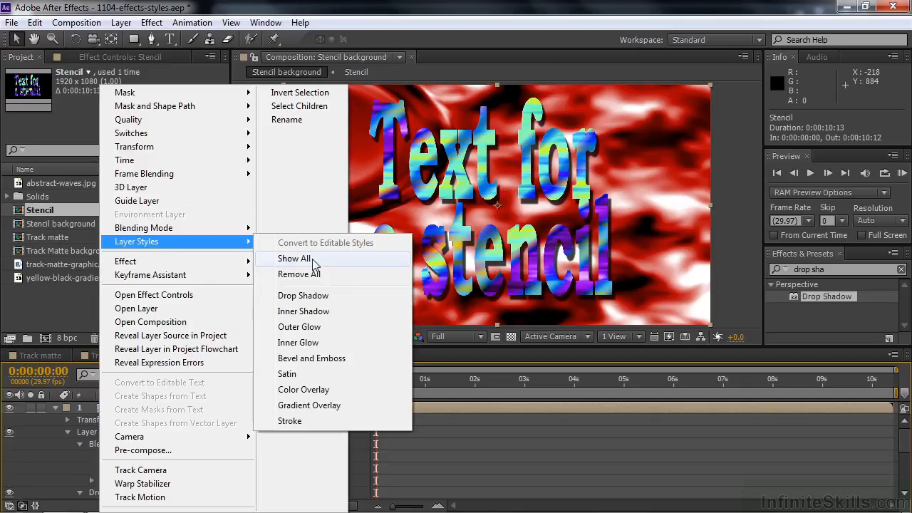
left_click(312, 357)
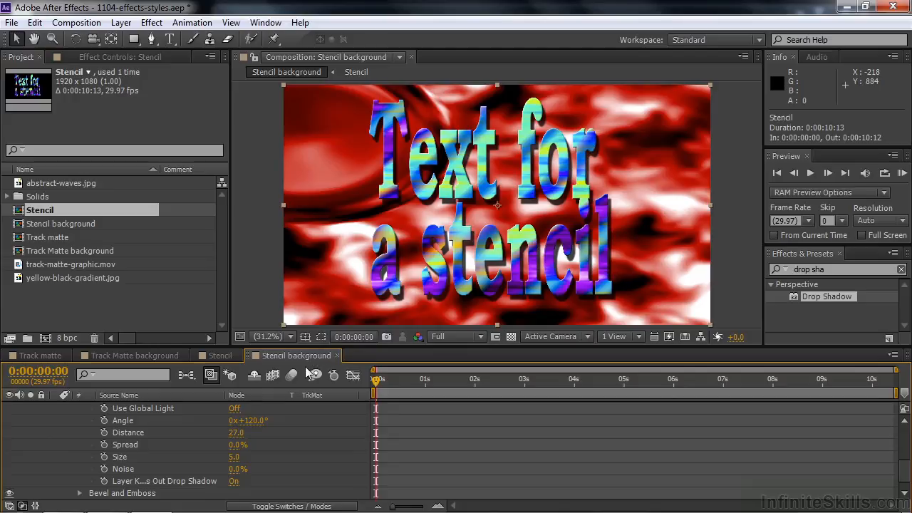
scroll(221, 470, "down", 1)
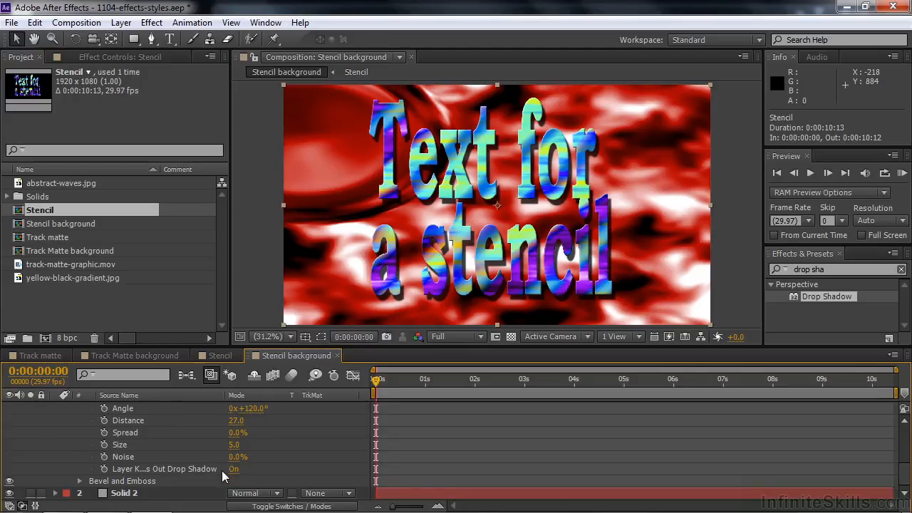
left_click(79, 481)
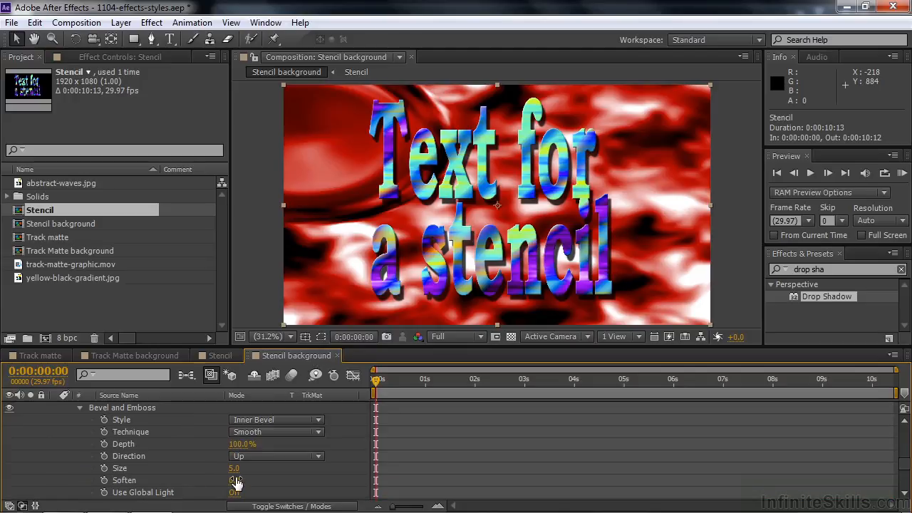
left_click_drag(235, 469, 252, 475)
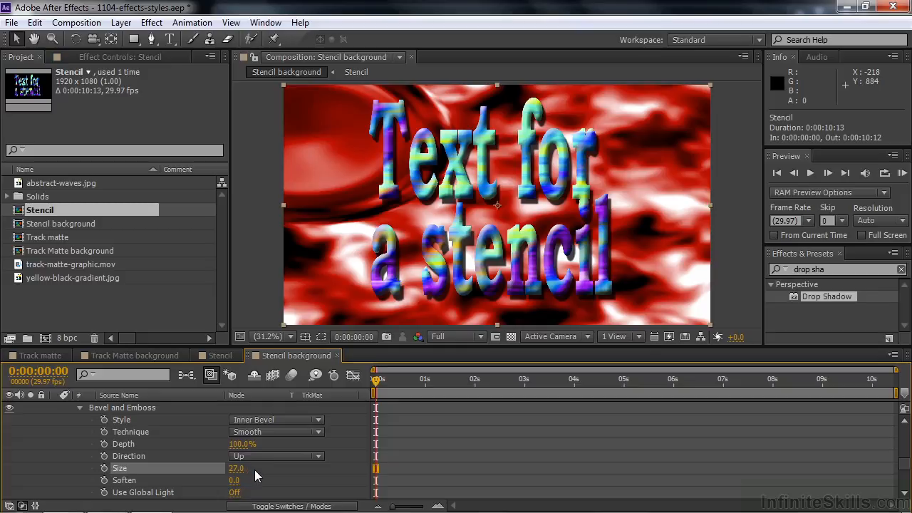
- Delete the nested Stencil layer from the Stencil background composition
scroll(254, 469, "up", 5)
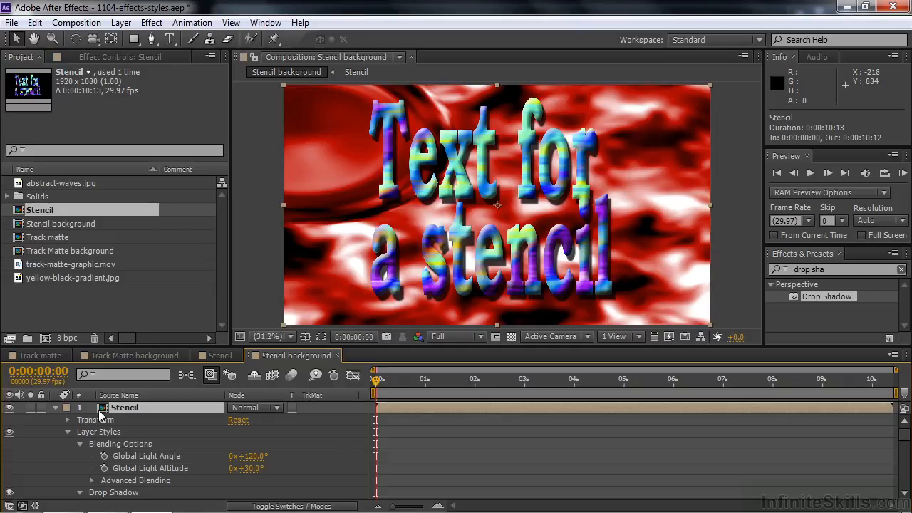
key("Delete")
- In the Stencil composition, try applying the Wave Warp effect to the Text for a stencil layer, then undo it
left_click(210, 355)
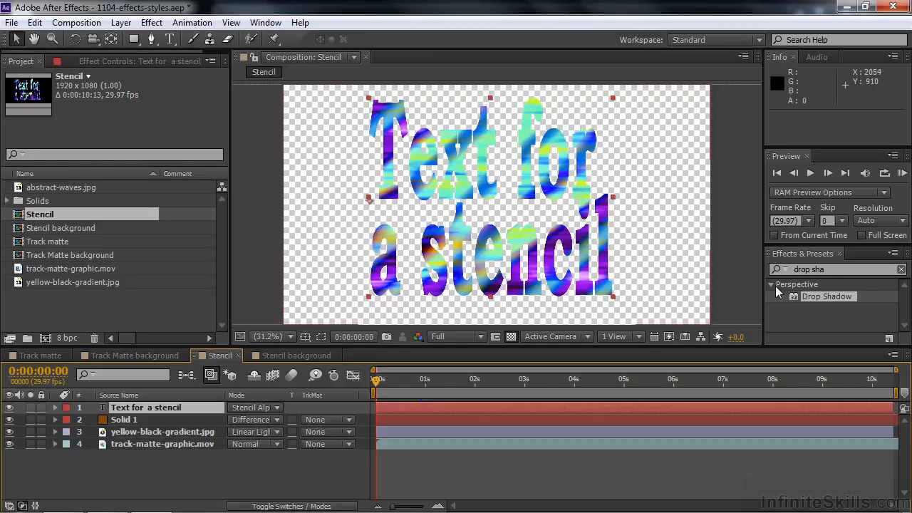
left_click(830, 270)
type("wave")
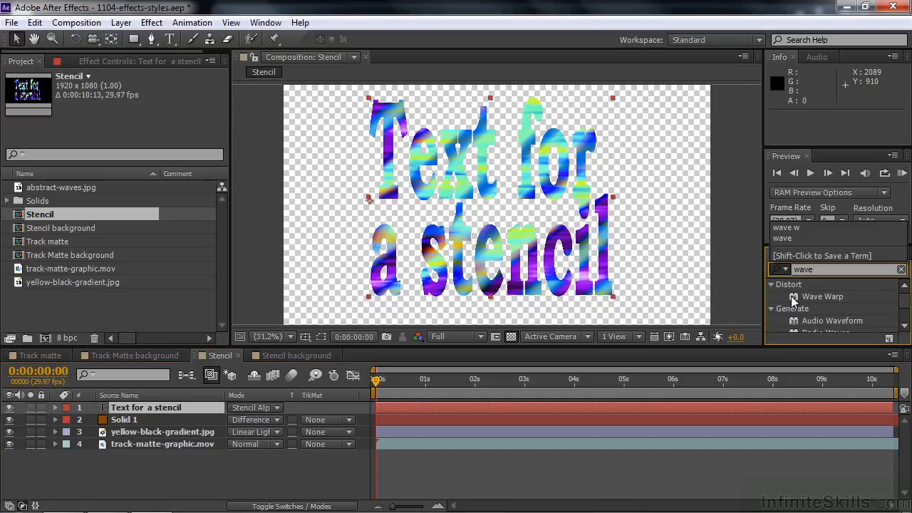
left_click_drag(798, 296, 146, 409)
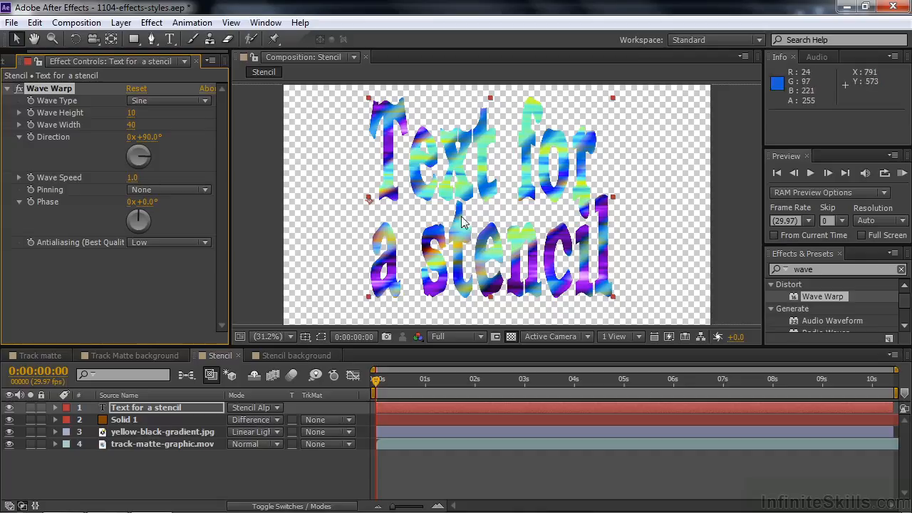
key("ctrl+z")
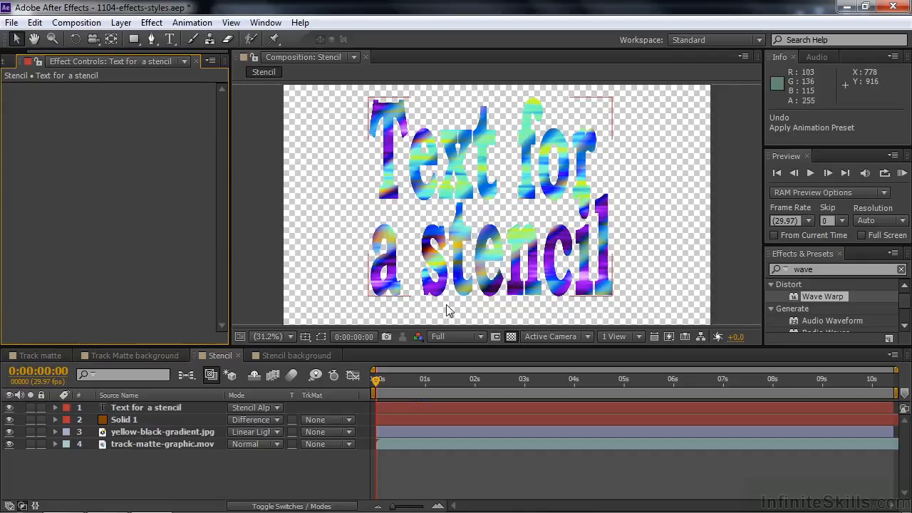
- Add a new adjustment layer to the Stencil composition and apply the Wave Warp effect to it
right_click(139, 470)
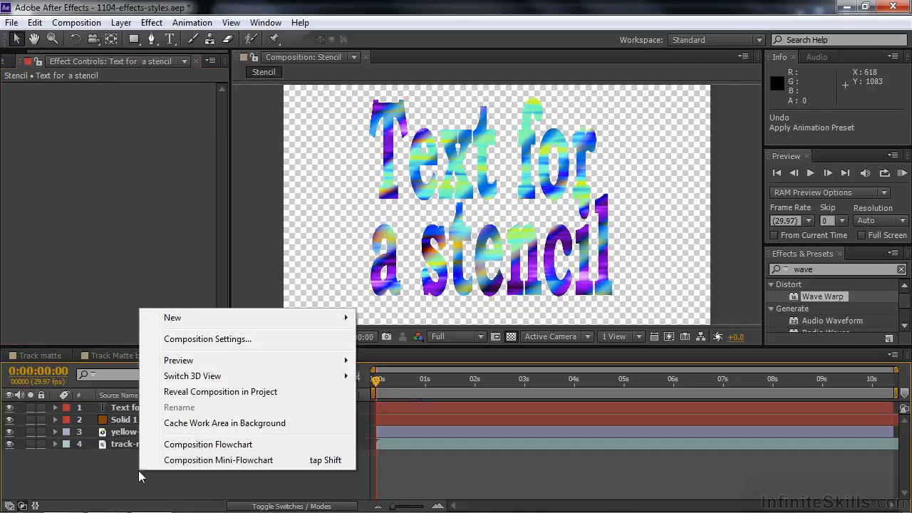
mouse_move(193, 320)
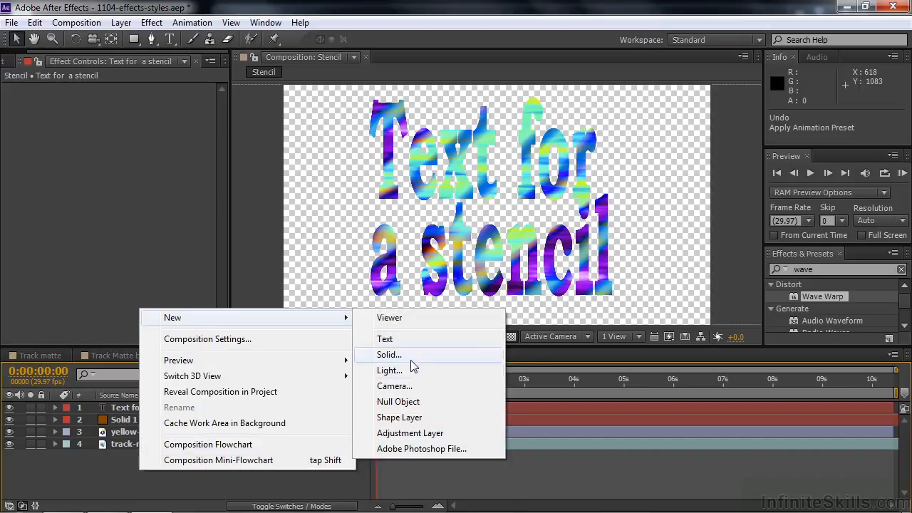
left_click(414, 433)
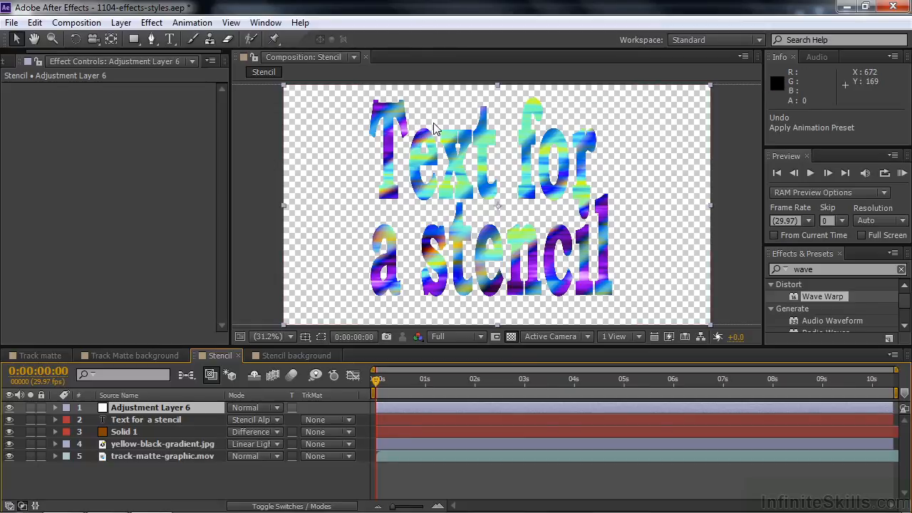
left_click_drag(792, 298, 478, 407)
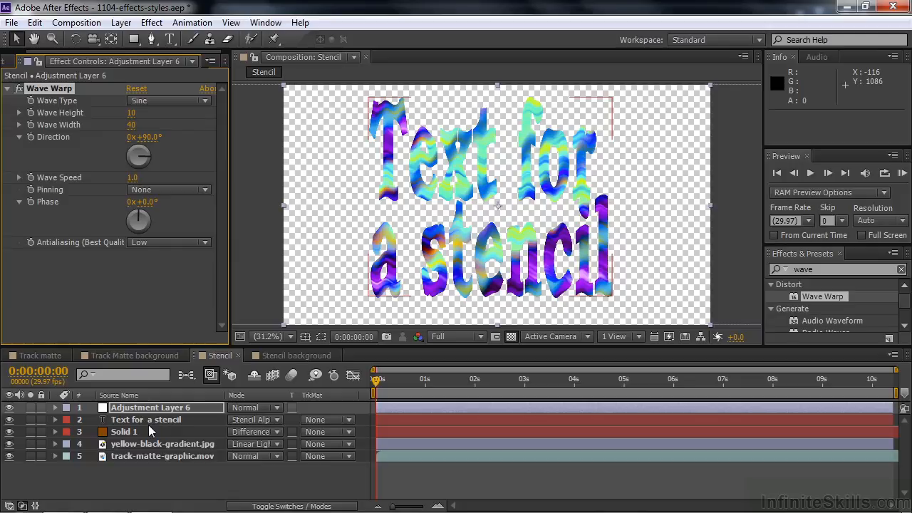
- Move the adjustment layer below the text layer and scrub the timeline to preview the warp
left_click_drag(128, 413, 123, 431)
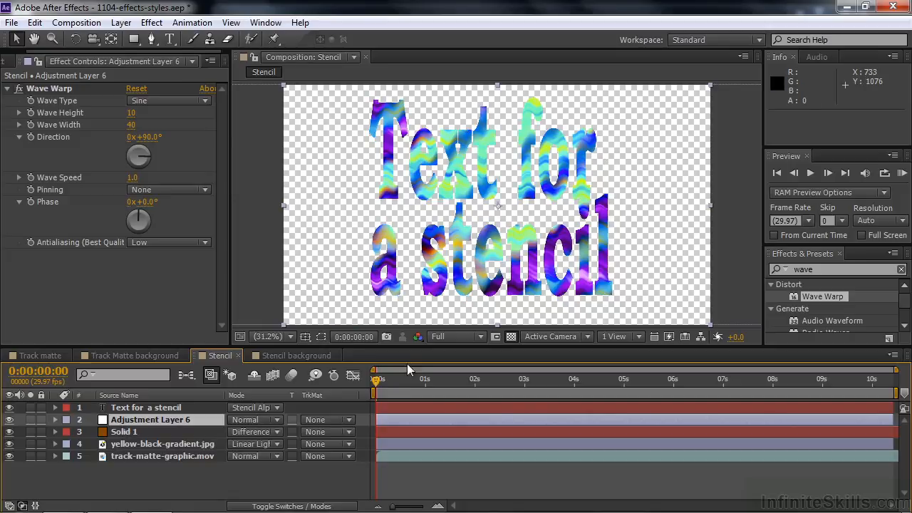
left_click_drag(376, 381, 430, 384)
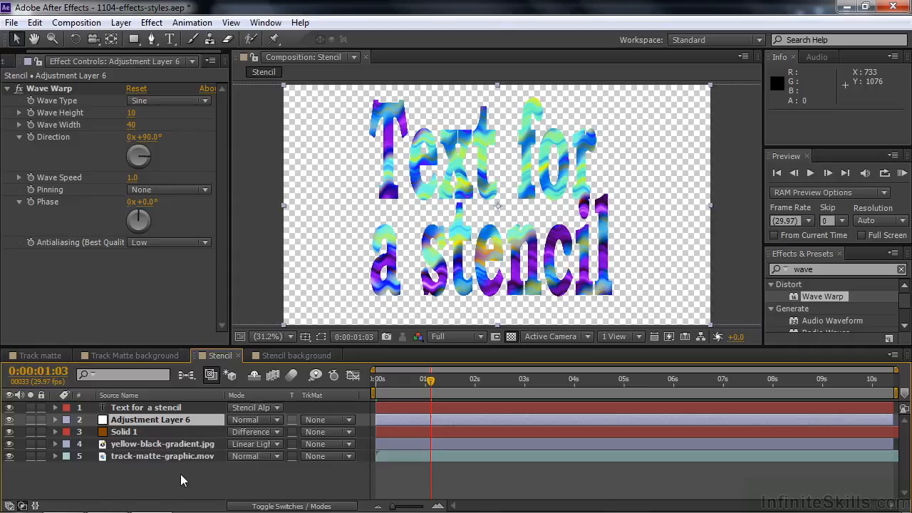
- Add the Stencil composition as a layer in the Stencil background composition again
left_click(293, 354)
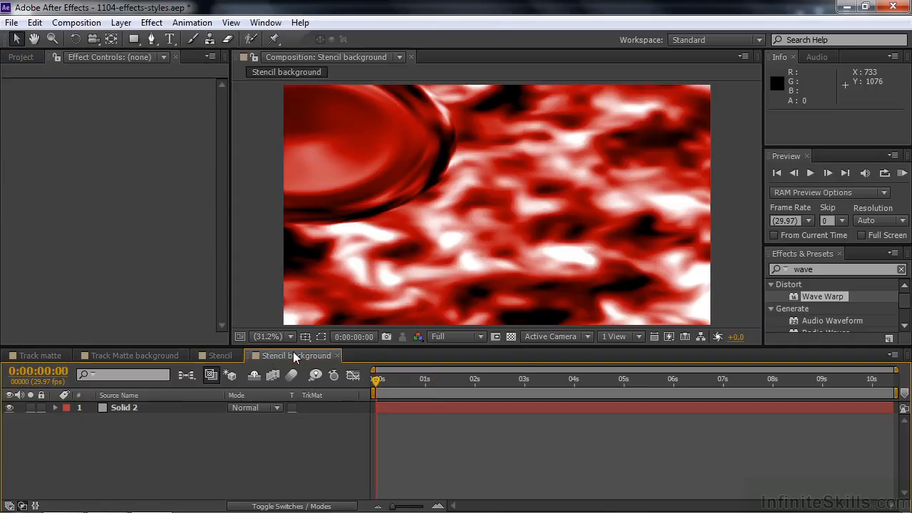
left_click(21, 58)
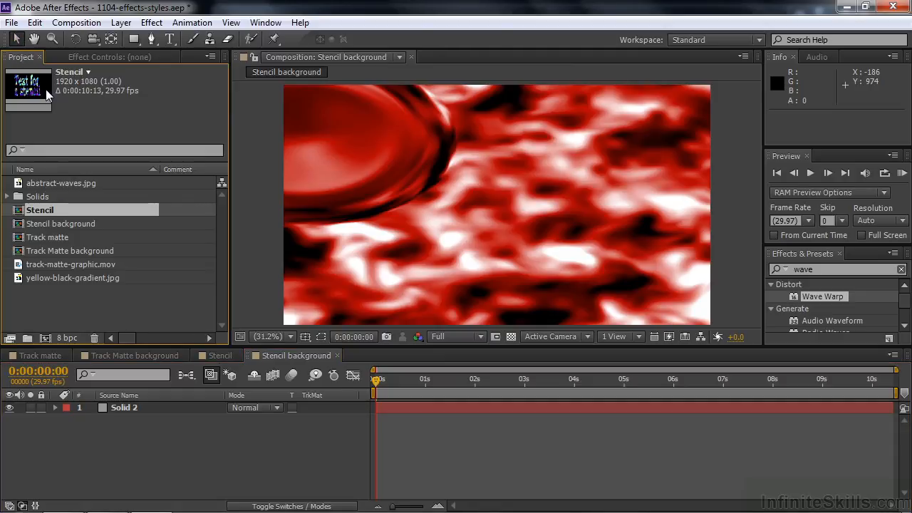
left_click_drag(24, 211, 113, 403)
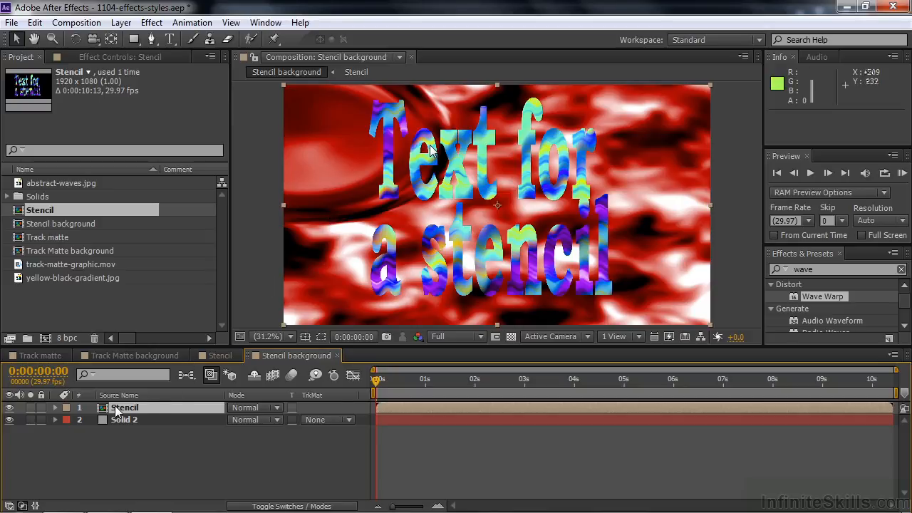
- In the Stencil composition, move the adjustment layer back above the text layer, then view the Stencil background composition
left_click(213, 355)
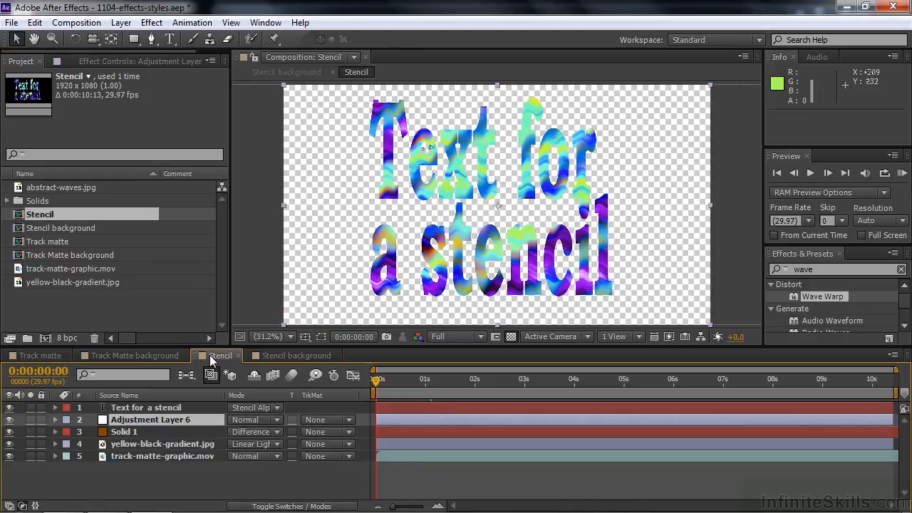
left_click_drag(213, 360, 120, 403)
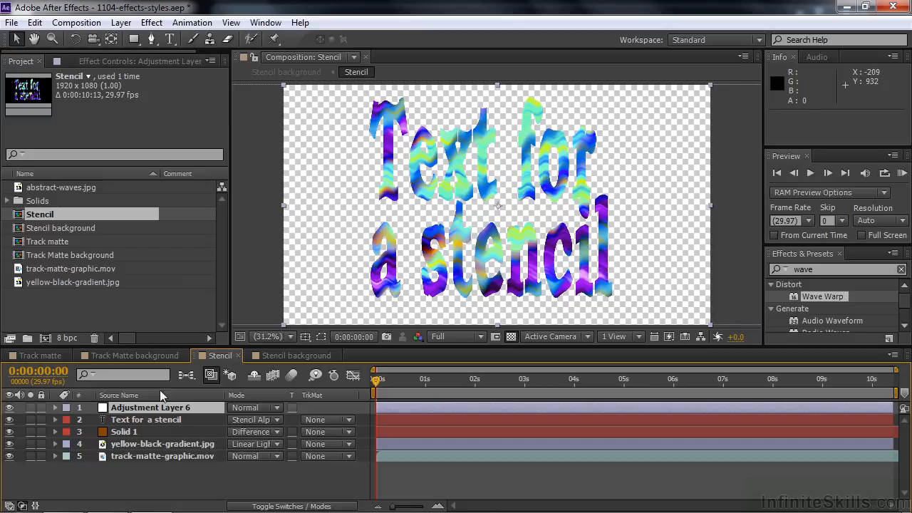
left_click(294, 358)
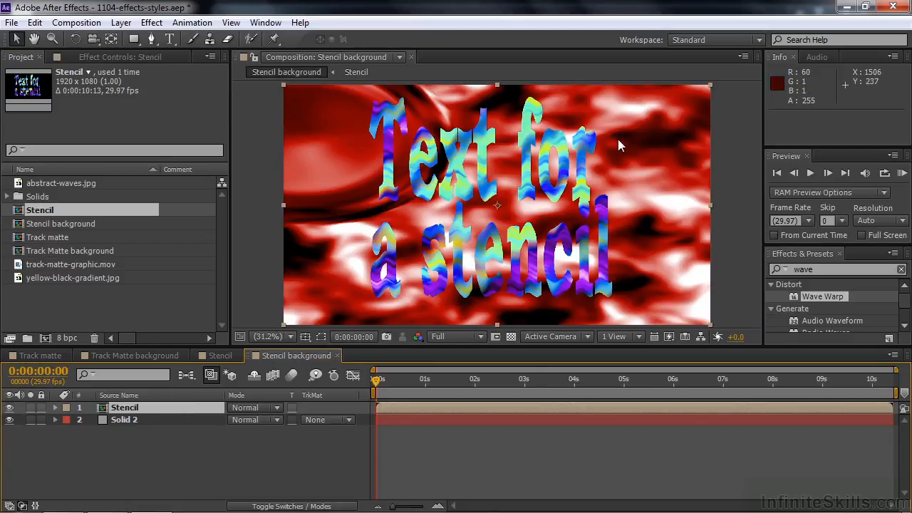